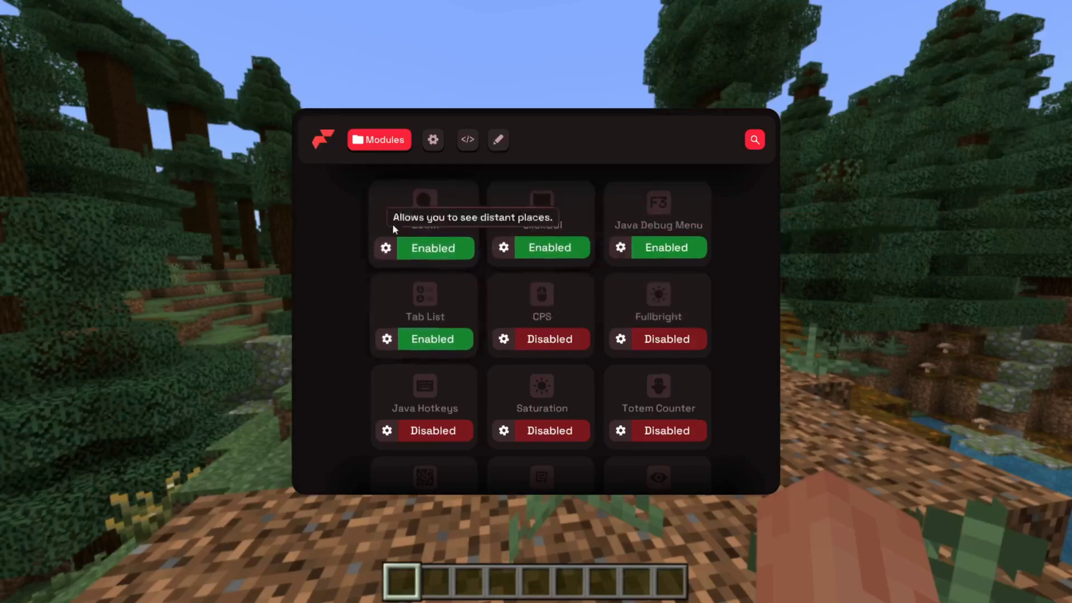
# Step: Open the Zoom module's settings via its gear icon in the Modules grid
pyautogui.click(386, 249)
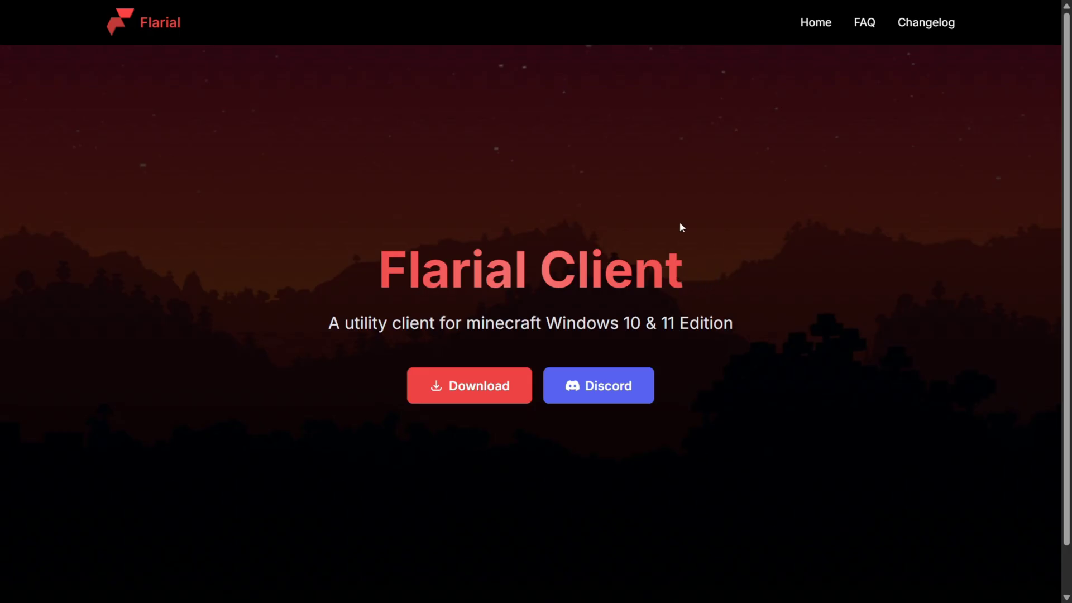
# Step: Download the Flarial launcher from the Flarial homepage's Download button
pyautogui.click(479, 395)
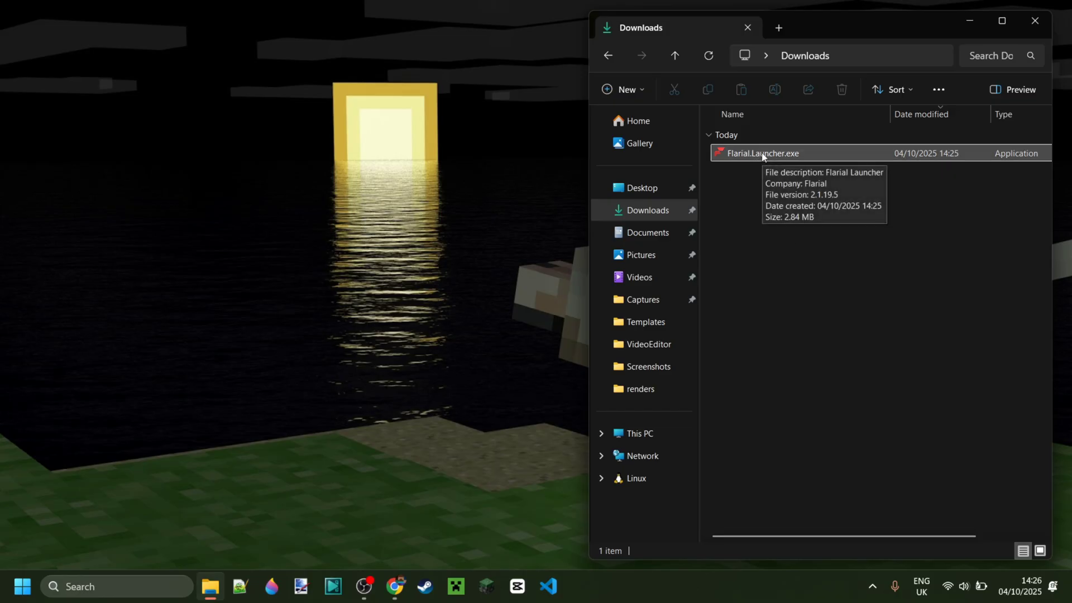
# Step: Run Flarial.Launcher.exe from Downloads, move its window aside, and close the Discord invite banner
pyautogui.doubleClick(763, 155)
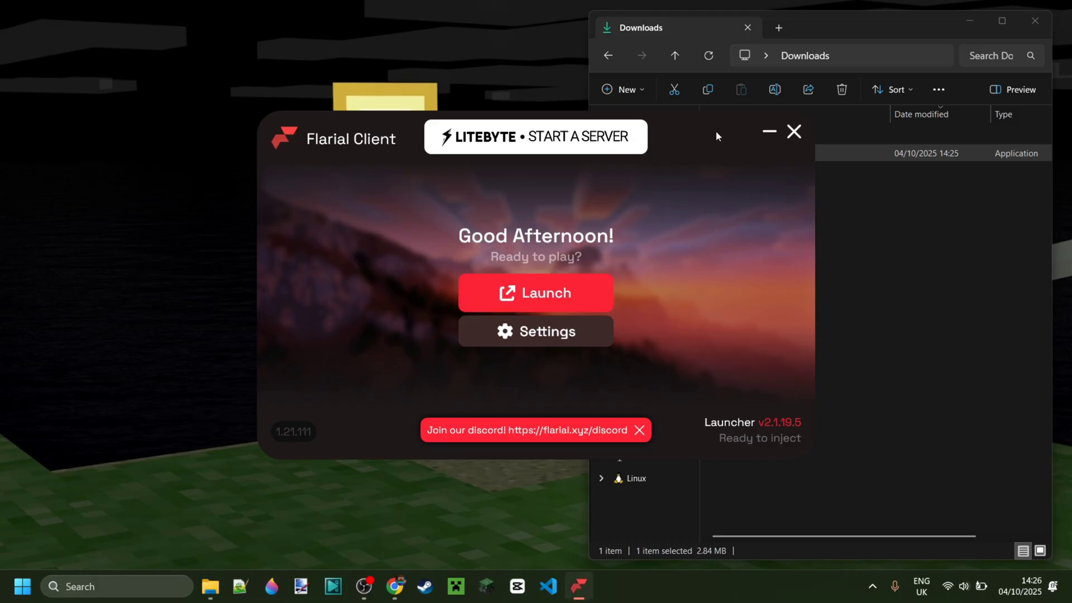
pyautogui.moveTo(716, 132); pyautogui.dragTo(488, 97)
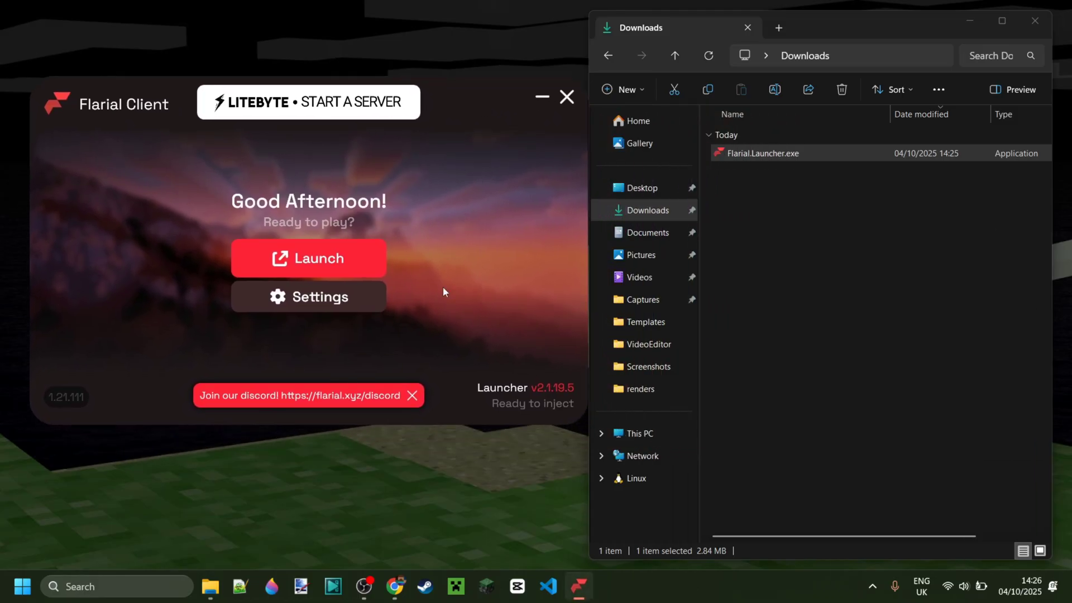
pyautogui.click(413, 396)
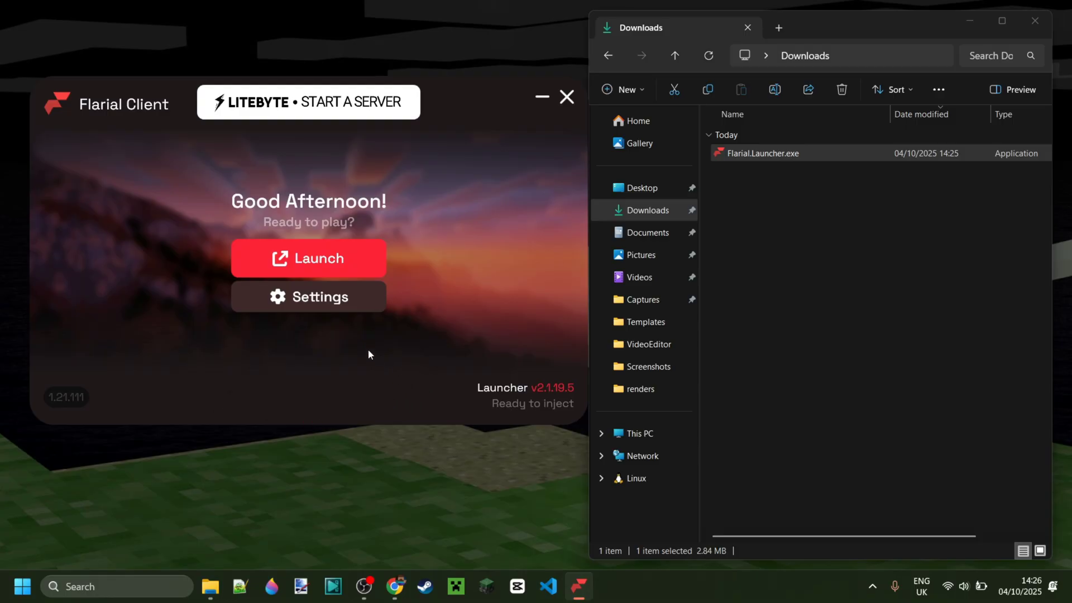
# Step: Switch the launcher to the Beta client channel and launch Flarial into Minecraft
pyautogui.click(310, 300)
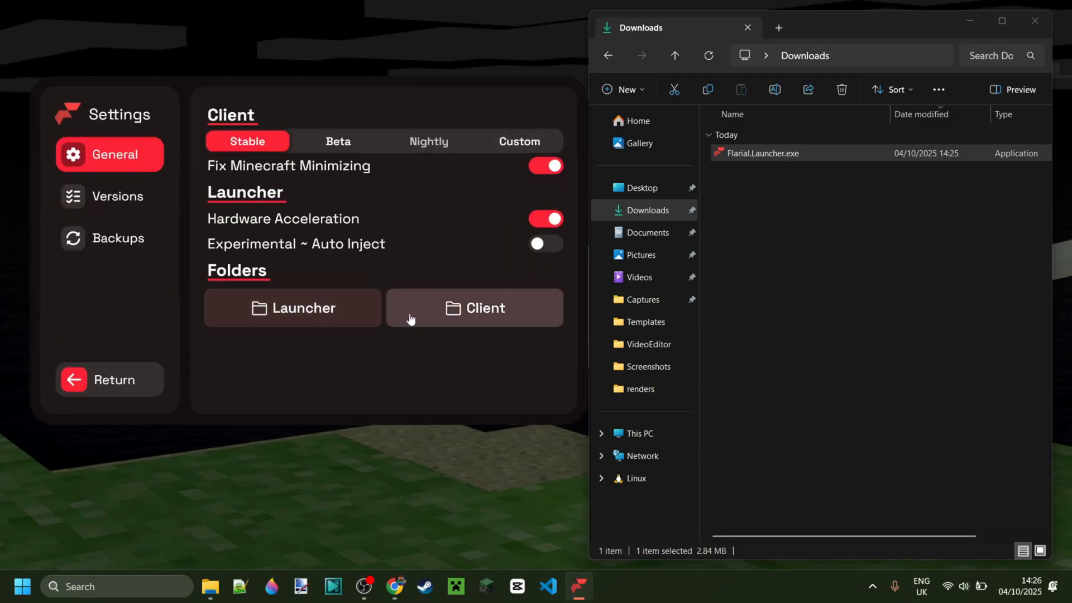
pyautogui.click(343, 146)
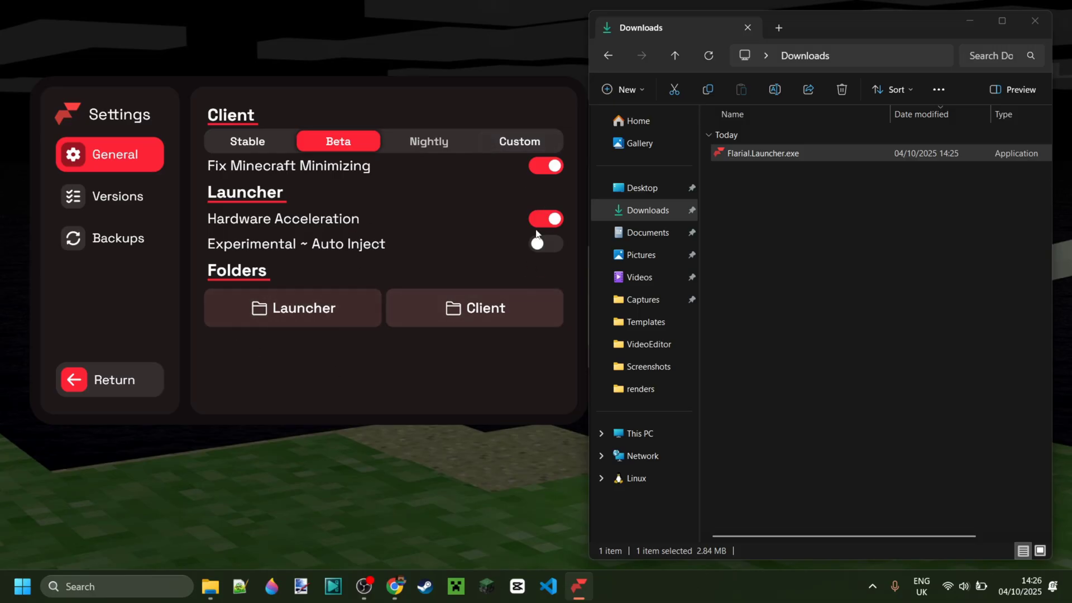
pyautogui.click(86, 383)
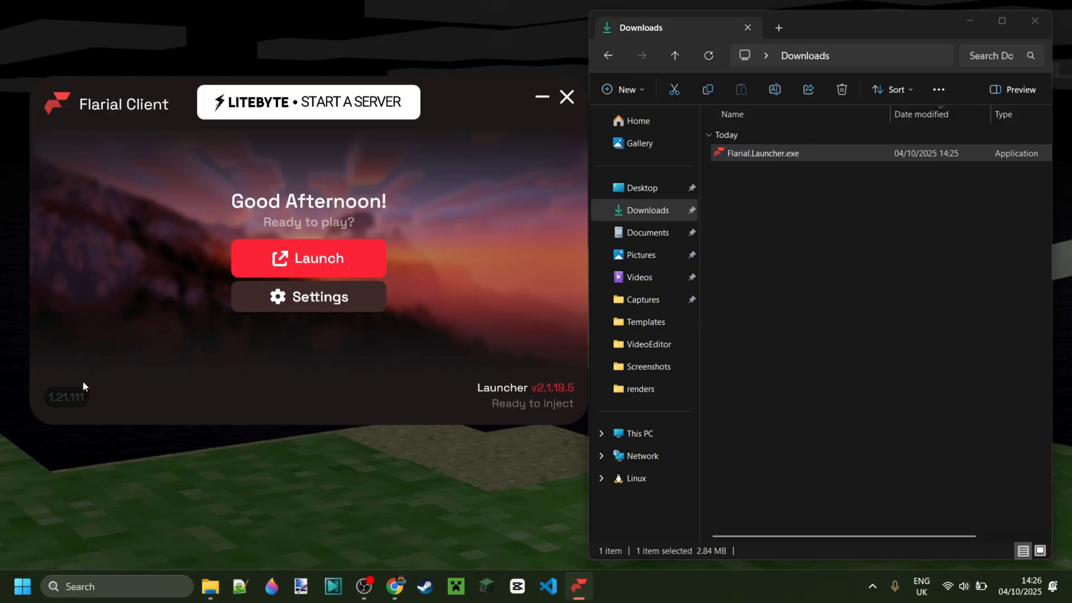
pyautogui.click(324, 259)
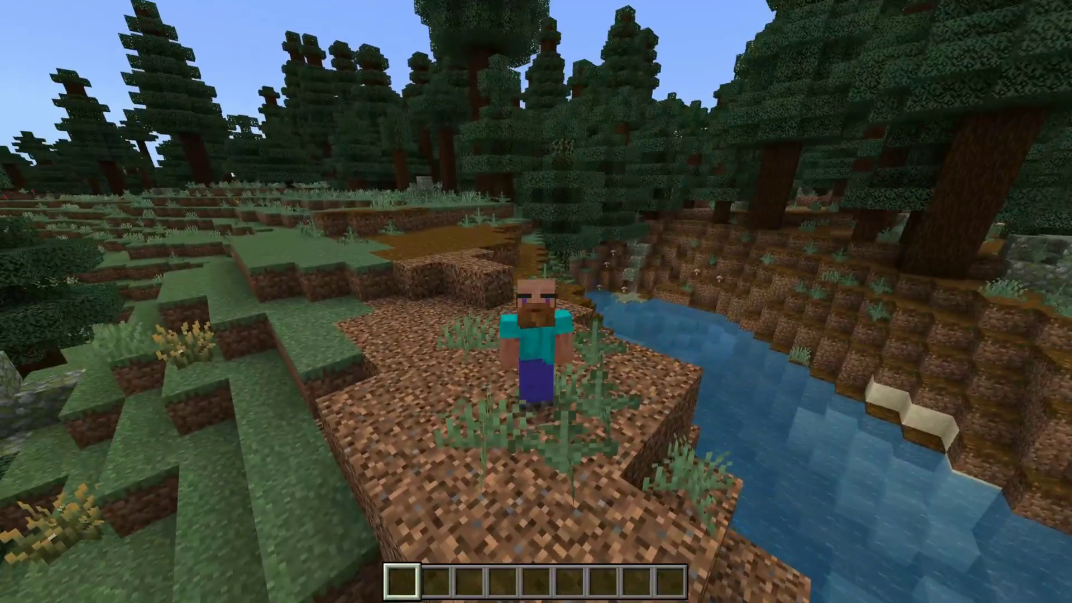
pyautogui.press('k')
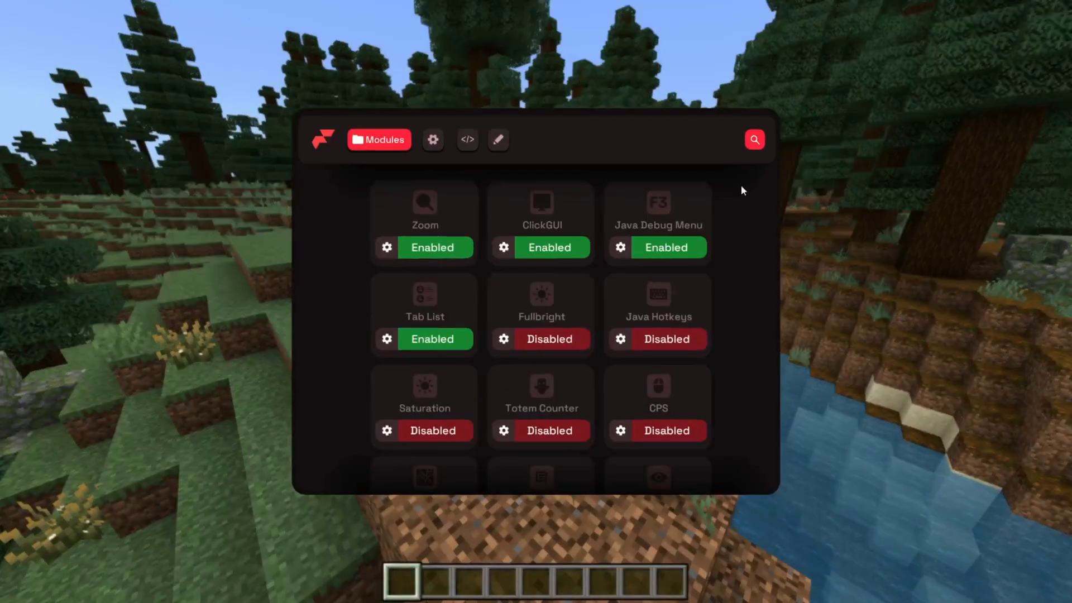
pyautogui.scroll(-3, 705, 279)
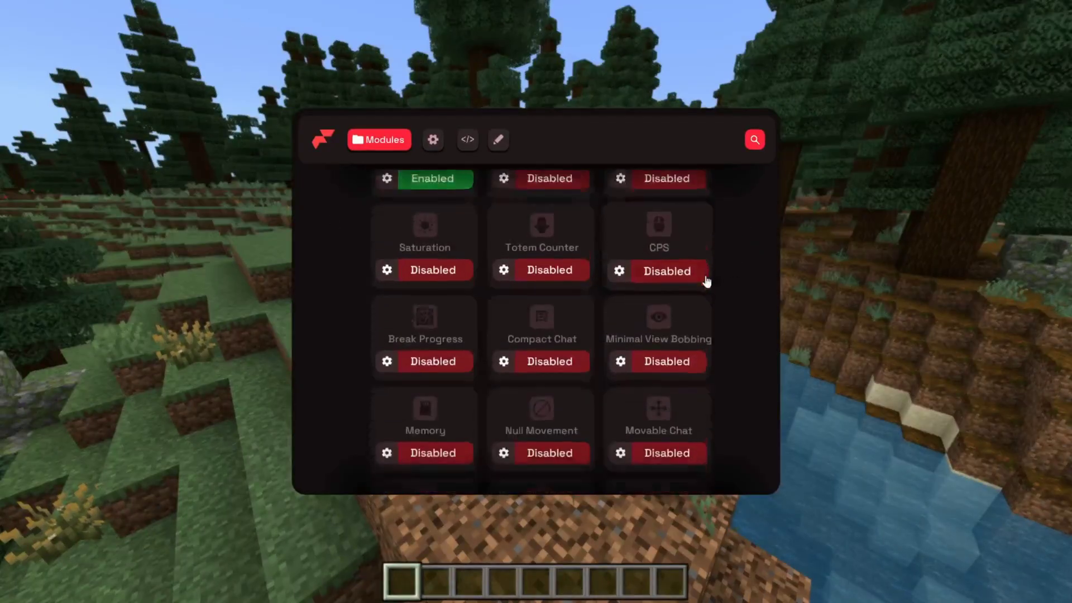
pyautogui.scroll(-2, 709, 282)
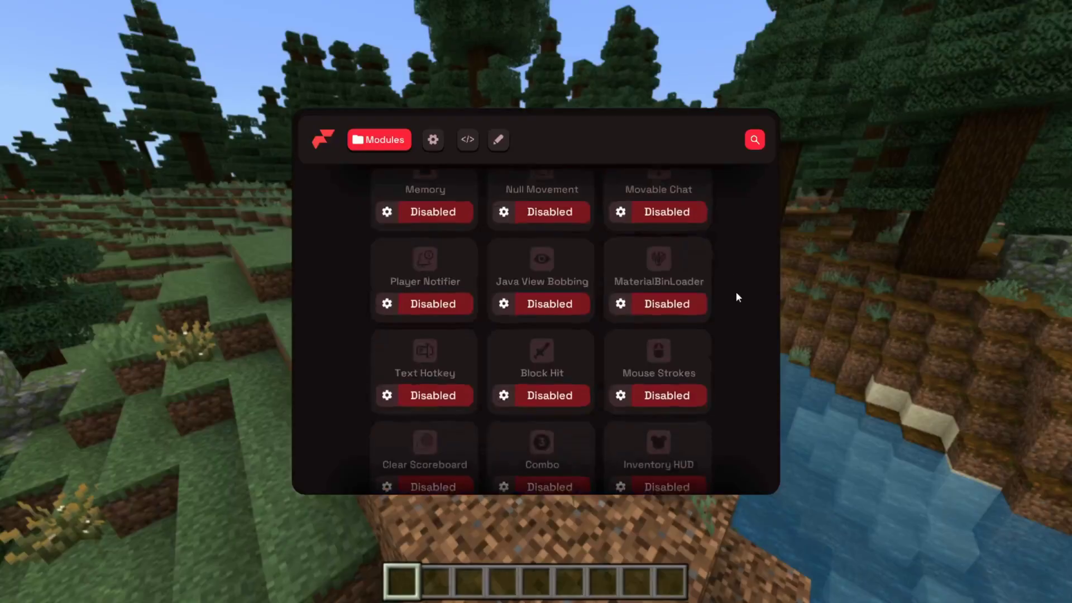
pyautogui.scroll(5, 735, 293)
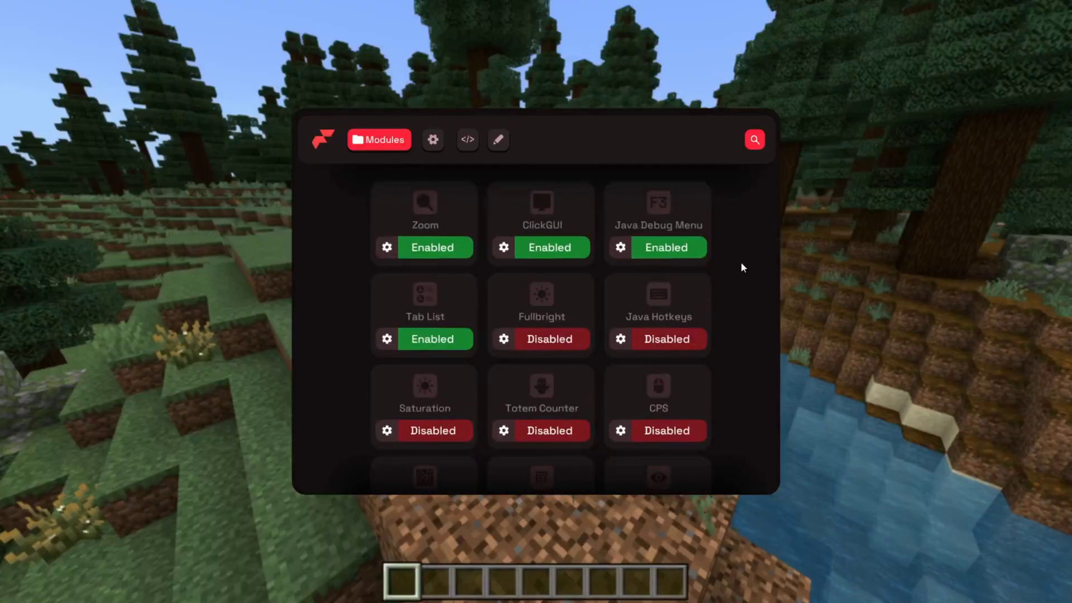
pyautogui.press('Escape')
pyautogui.press('F5')
pyautogui.press('F5')
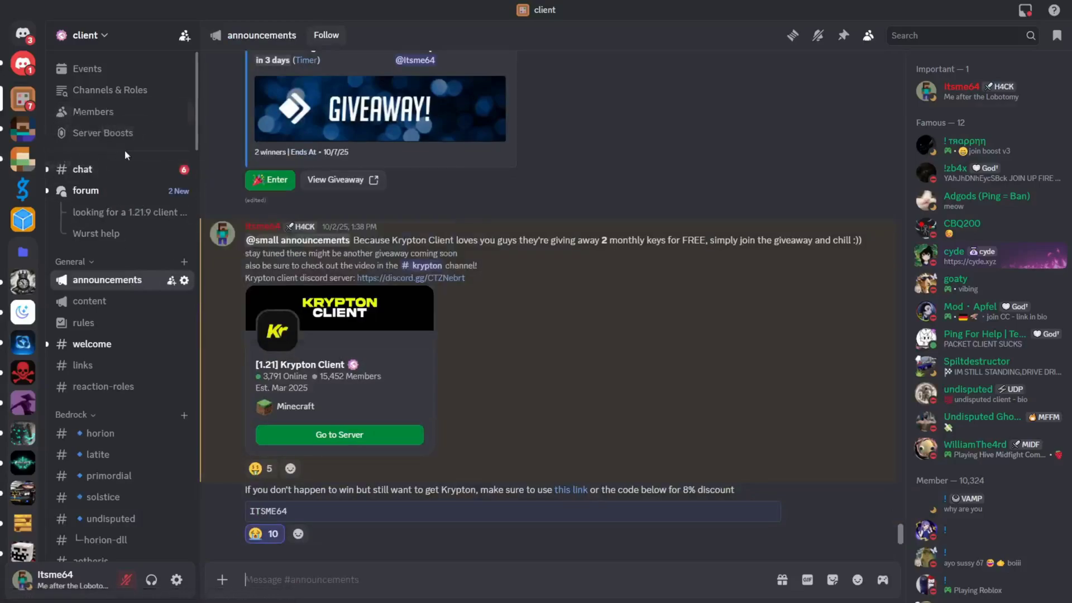
pyautogui.scroll(-15, 131, 184)
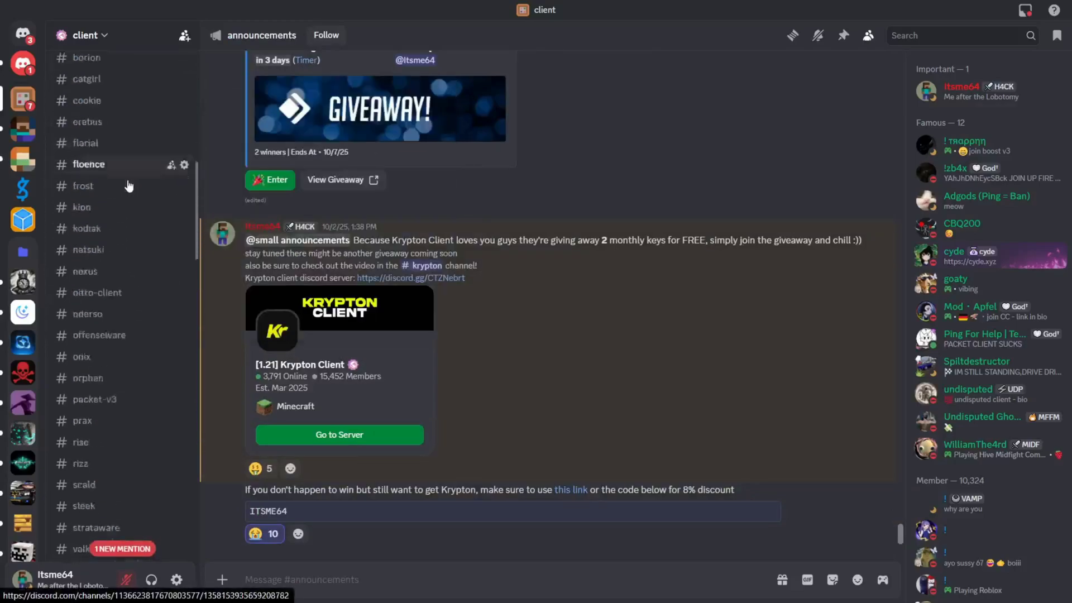
pyautogui.scroll(-10, 128, 207)
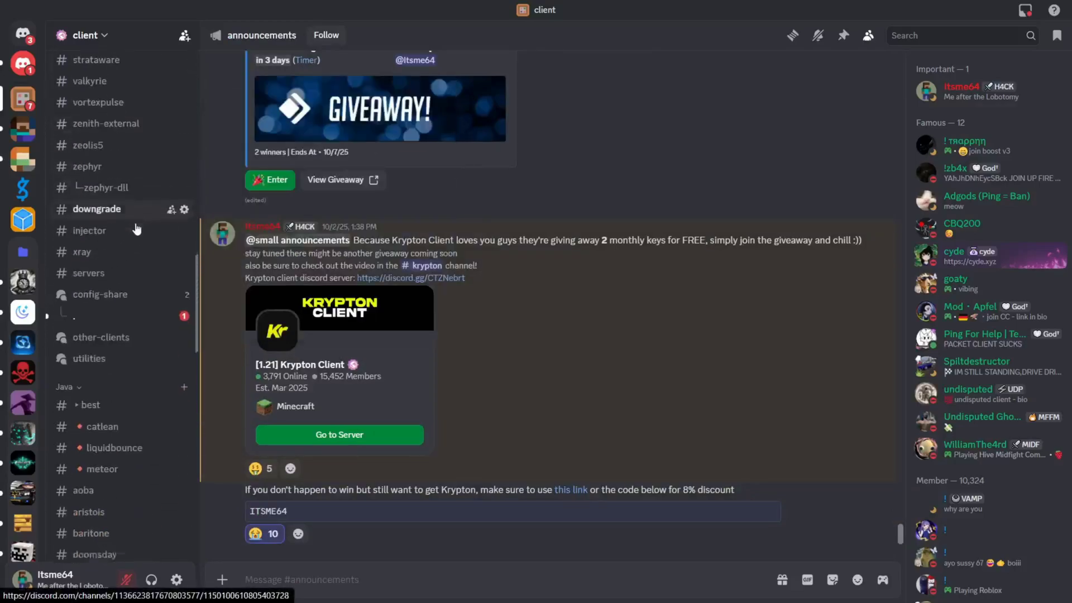
pyautogui.scroll(-3, 137, 232)
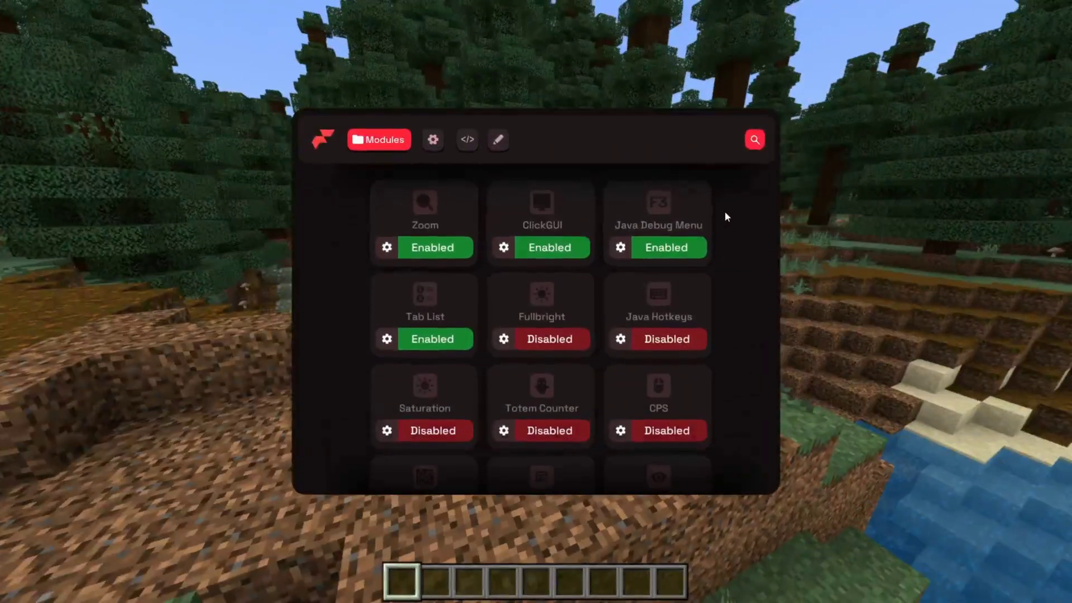
# Step: Toggle Fullbright on and back off, then open the Java Hotkeys module's settings
pyautogui.scroll(-1, 726, 215)
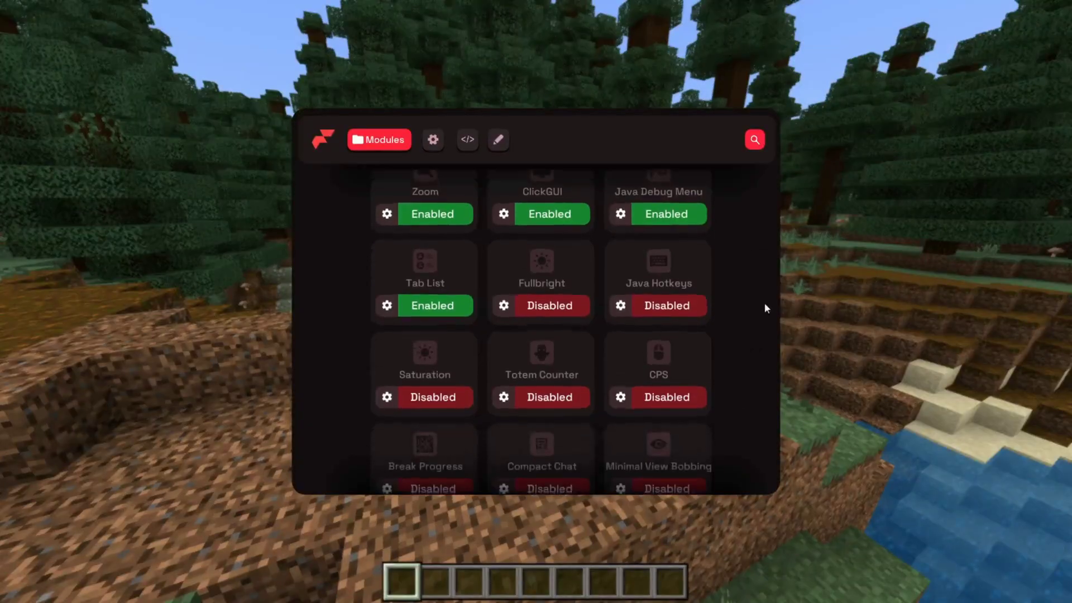
pyautogui.click(567, 314)
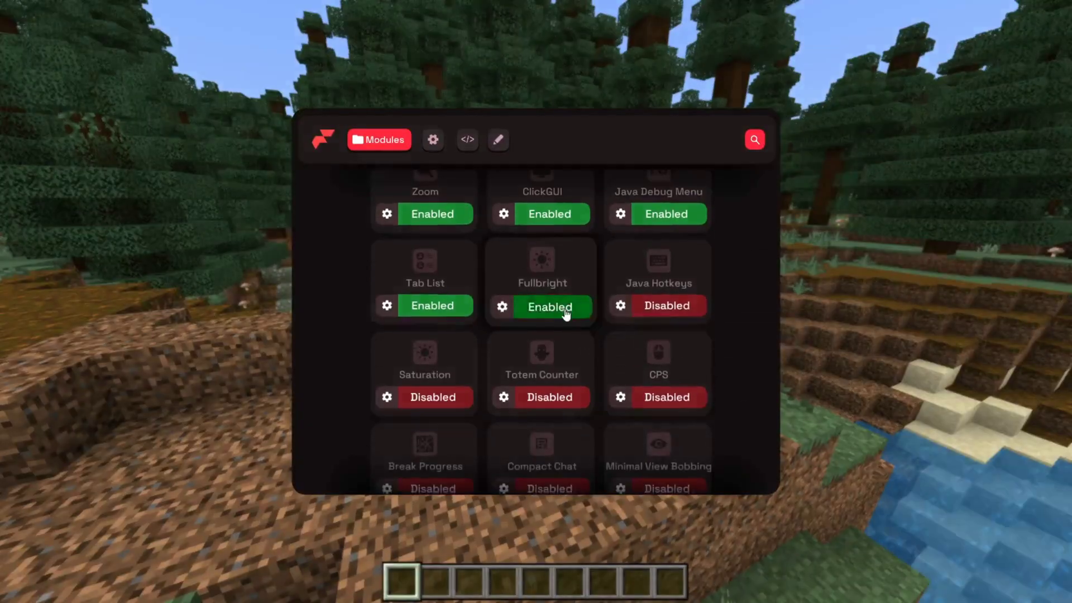
pyautogui.click(564, 310)
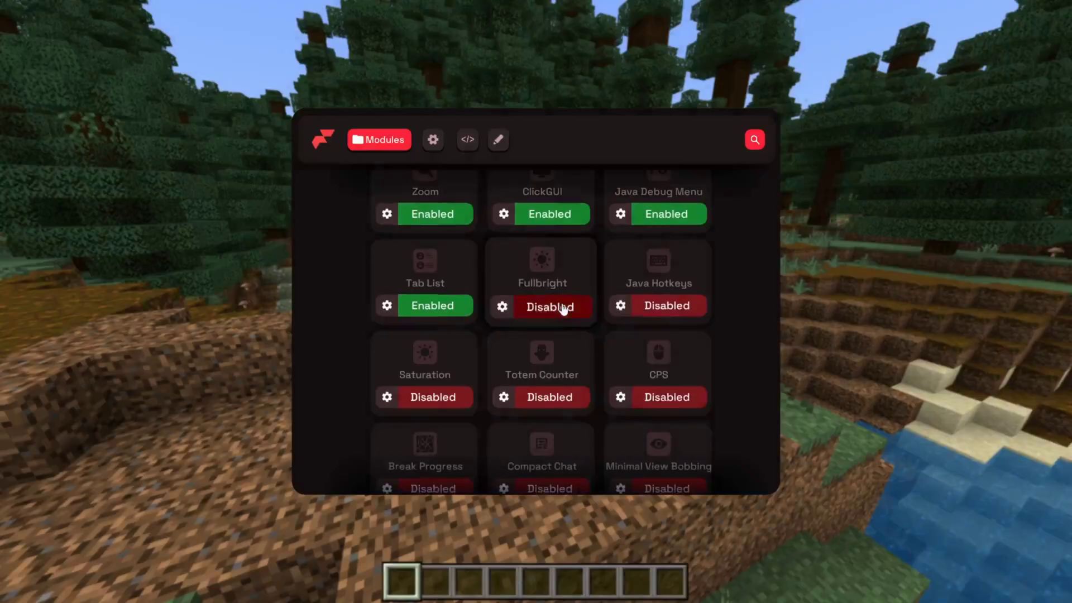
pyautogui.click(620, 307)
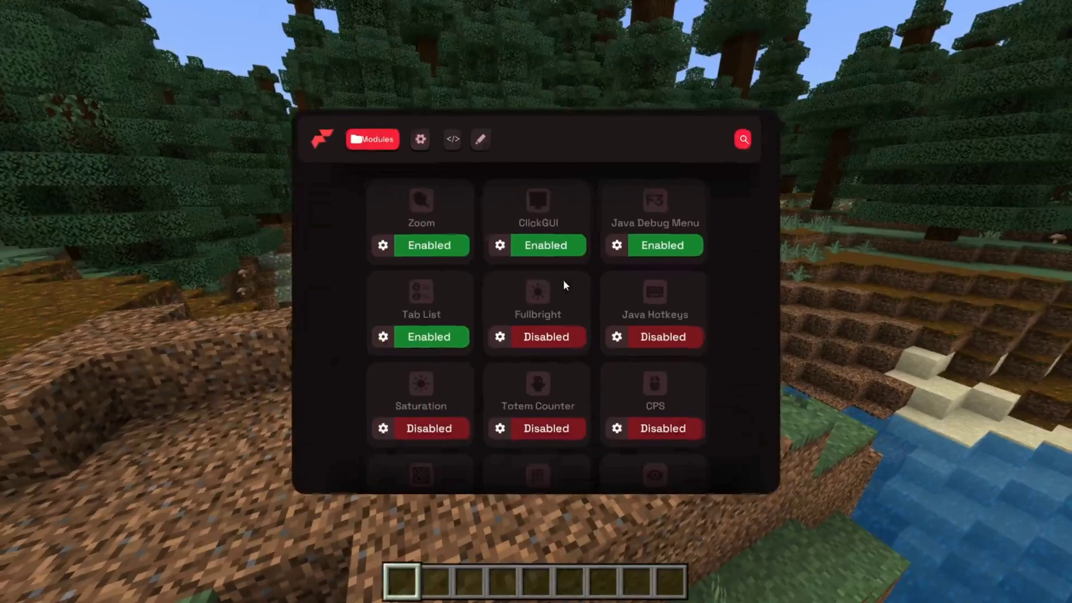
# Step: Open Fullbright's settings, then browse Compact Chat's settings and return to the full module list
pyautogui.click(500, 338)
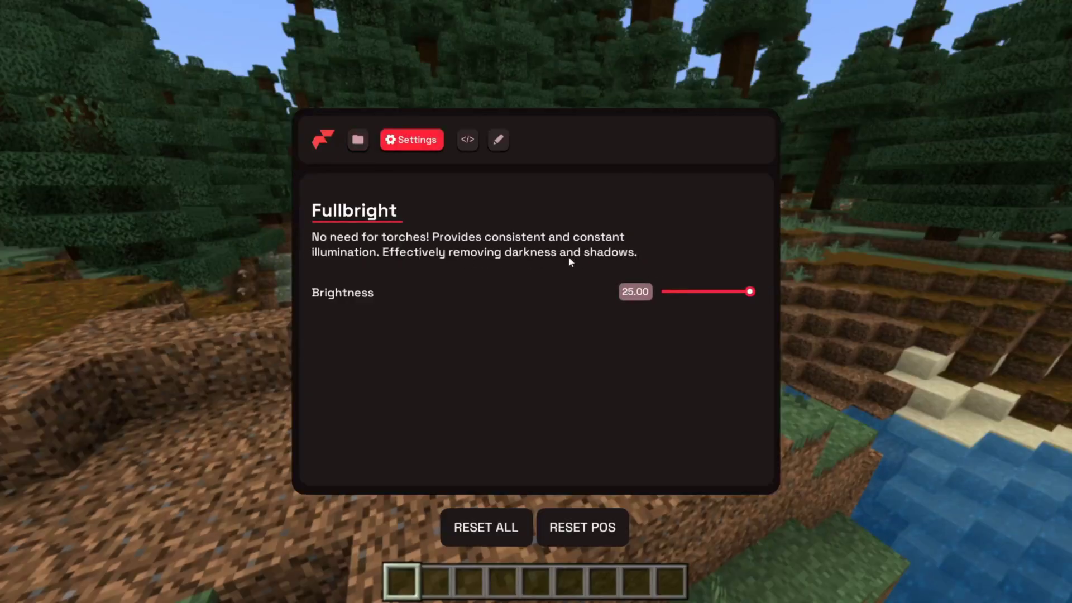
pyautogui.click(357, 140)
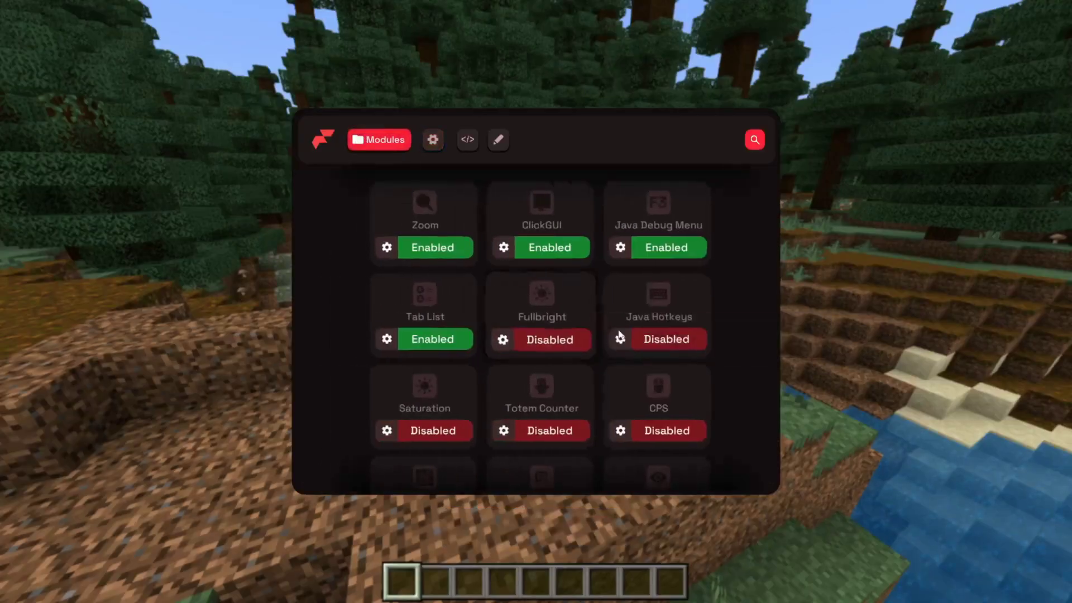
pyautogui.scroll(-3, 612, 301)
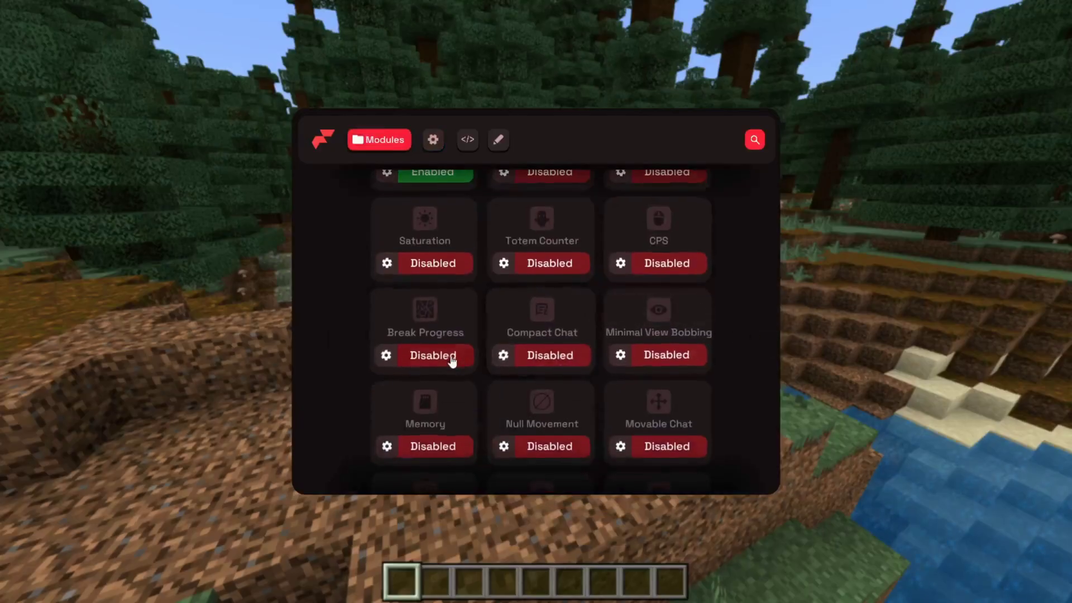
pyautogui.click(502, 356)
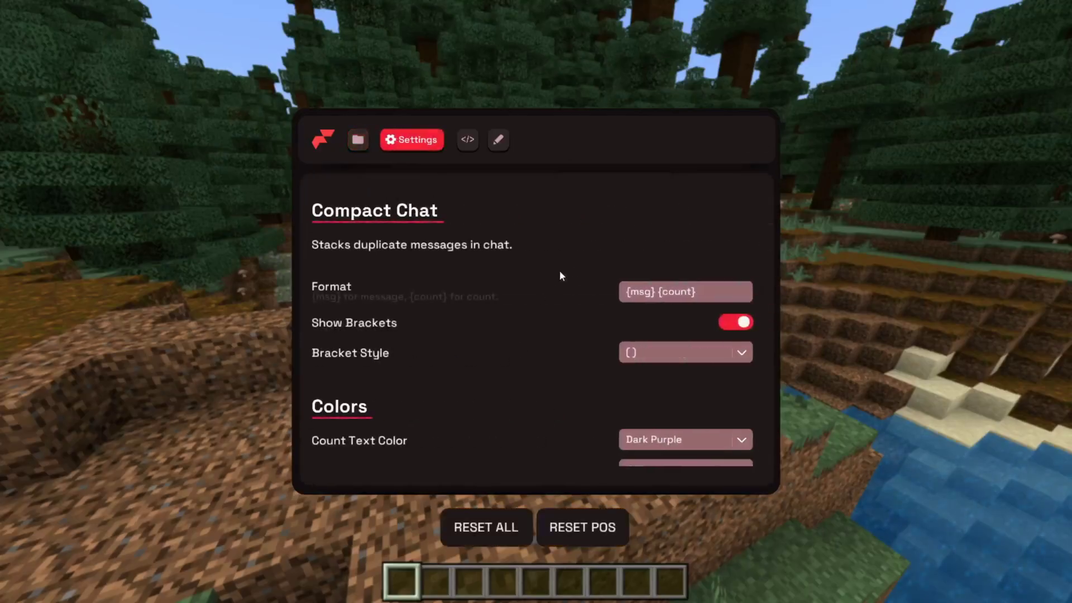
pyautogui.scroll(-3, 563, 257)
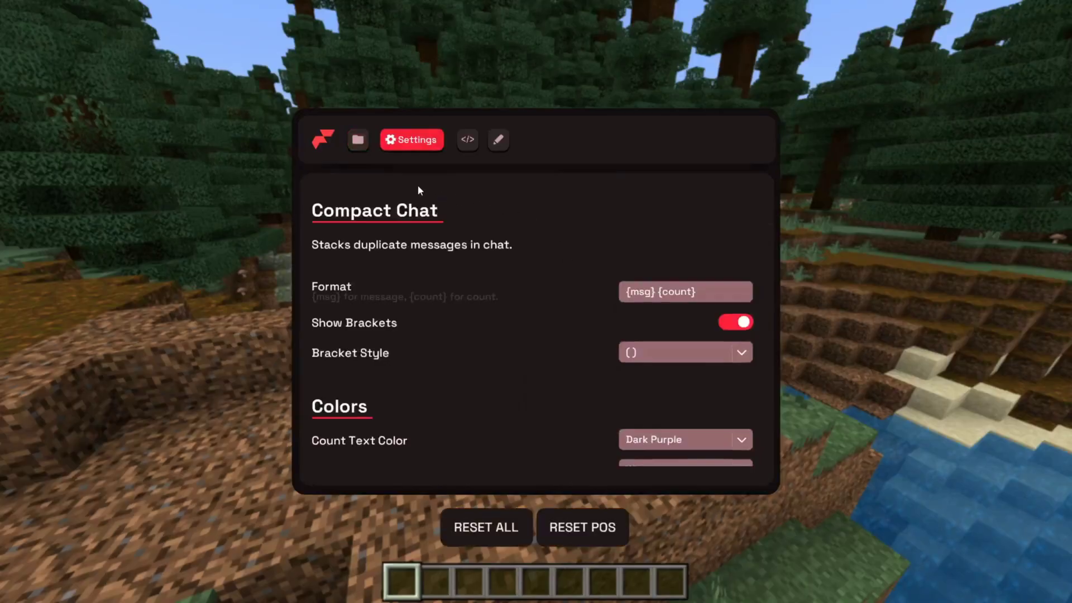
pyautogui.click(351, 144)
pyautogui.scroll(5, 520, 203)
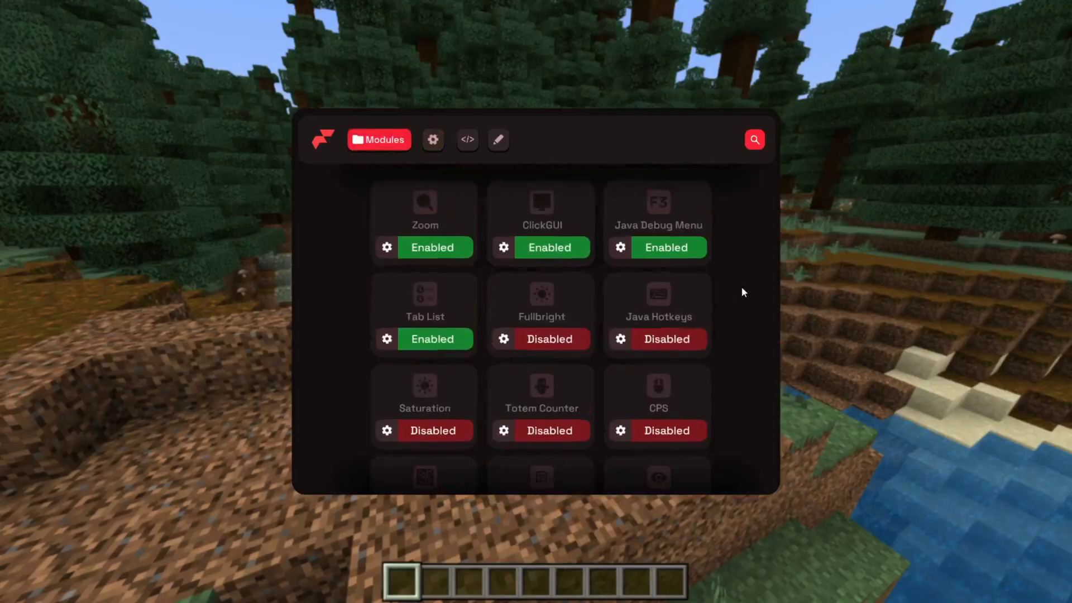
# Step: Enable the CPS module and close the menu to see the 'CPS: 0' counter
pyautogui.scroll(-3, 742, 293)
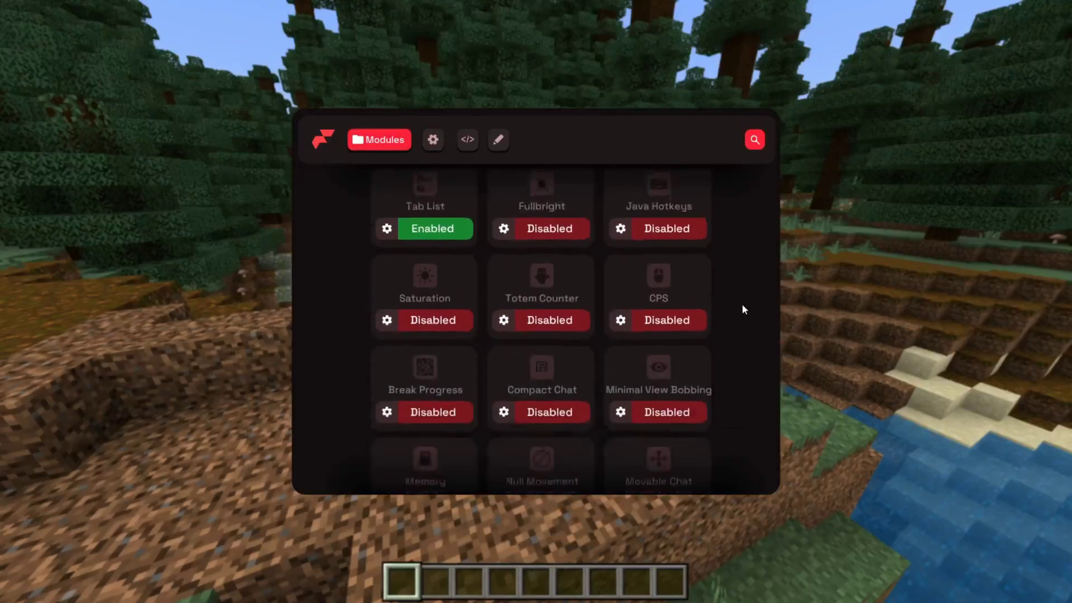
pyautogui.click(677, 300)
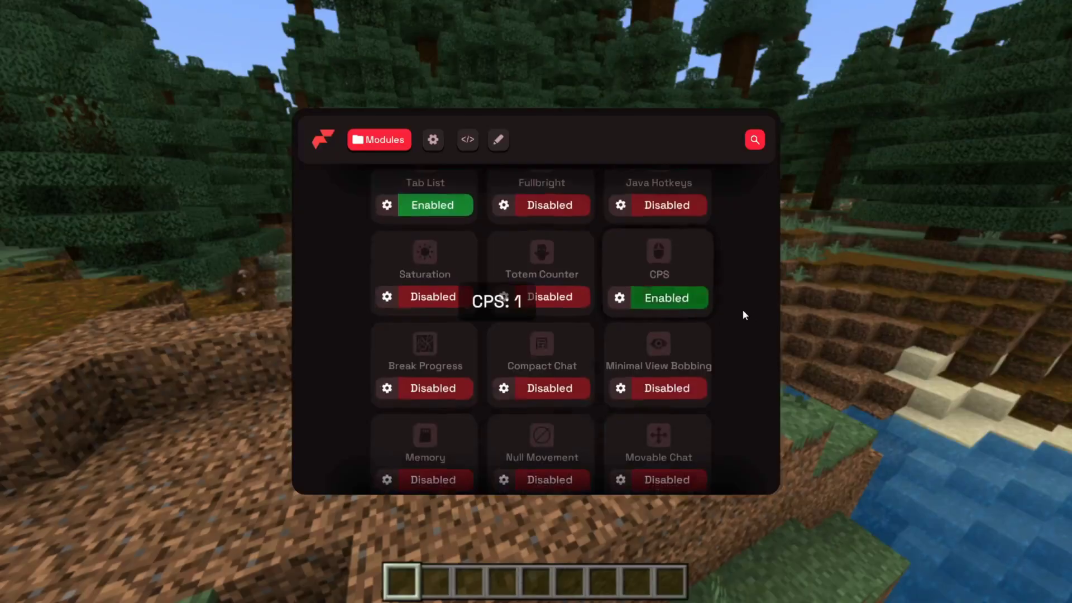
pyautogui.press('Escape')
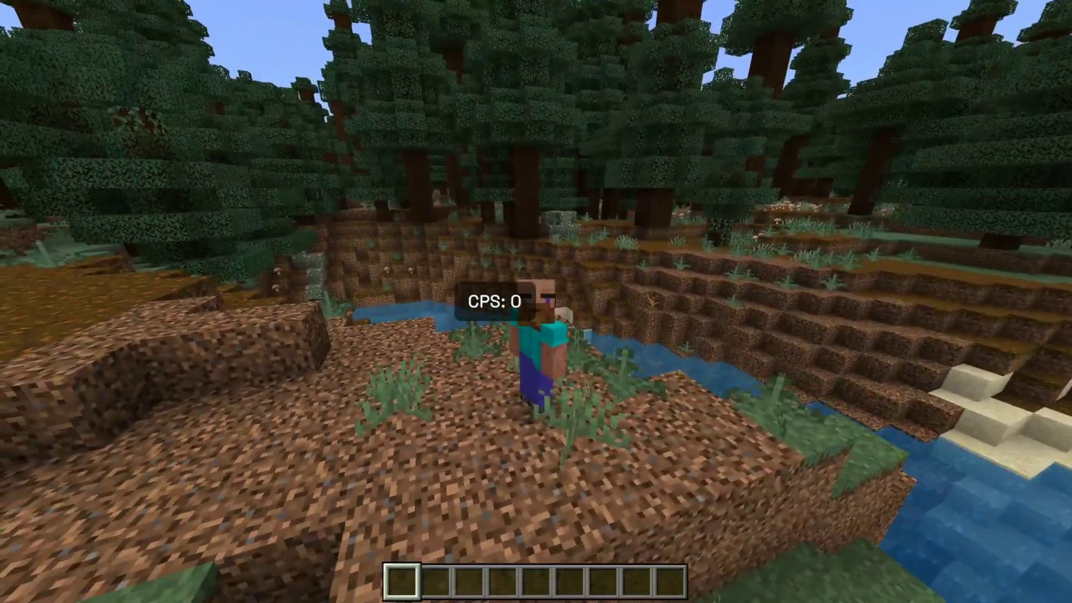
# Step: In the HUD editor, shrink the CPS counter and drag it to the bottom-left corner
pyautogui.press('k')
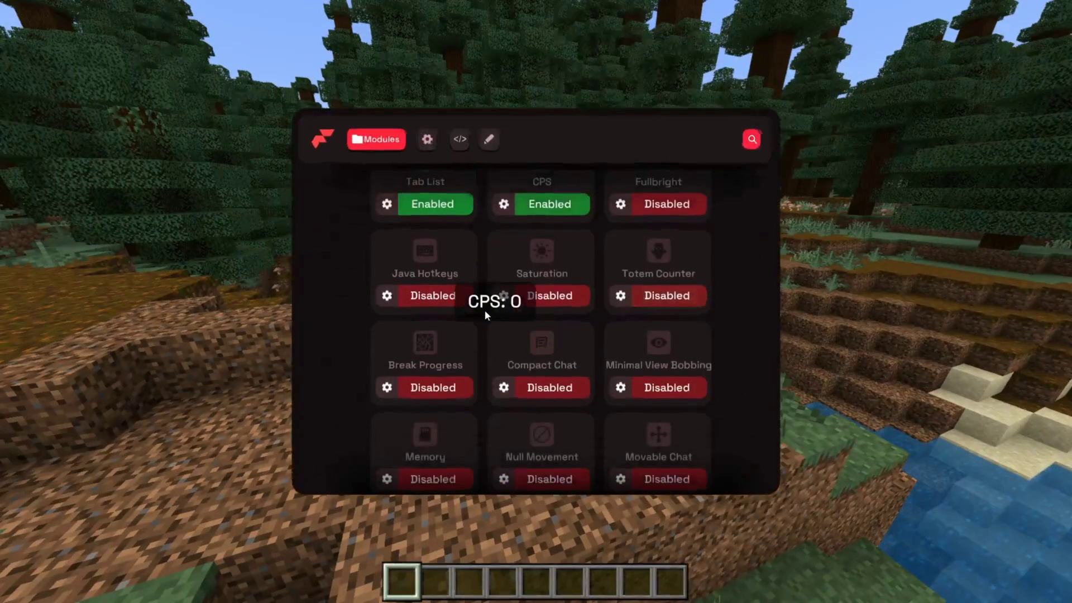
pyautogui.click(499, 140)
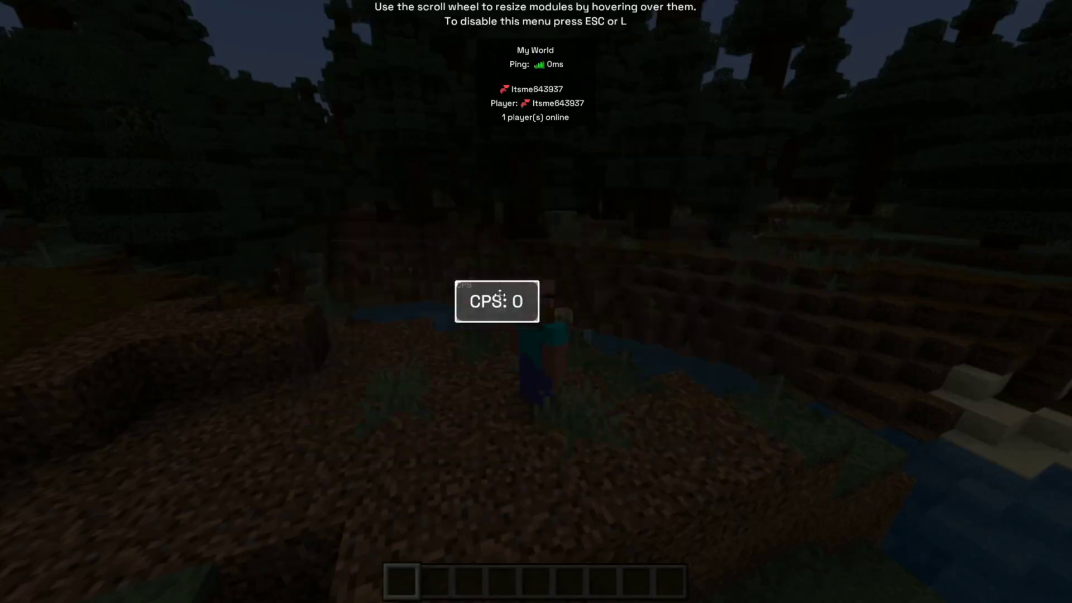
pyautogui.moveTo(495, 287); pyautogui.dragTo(536, 187)
pyautogui.scroll(8, 537, 190)
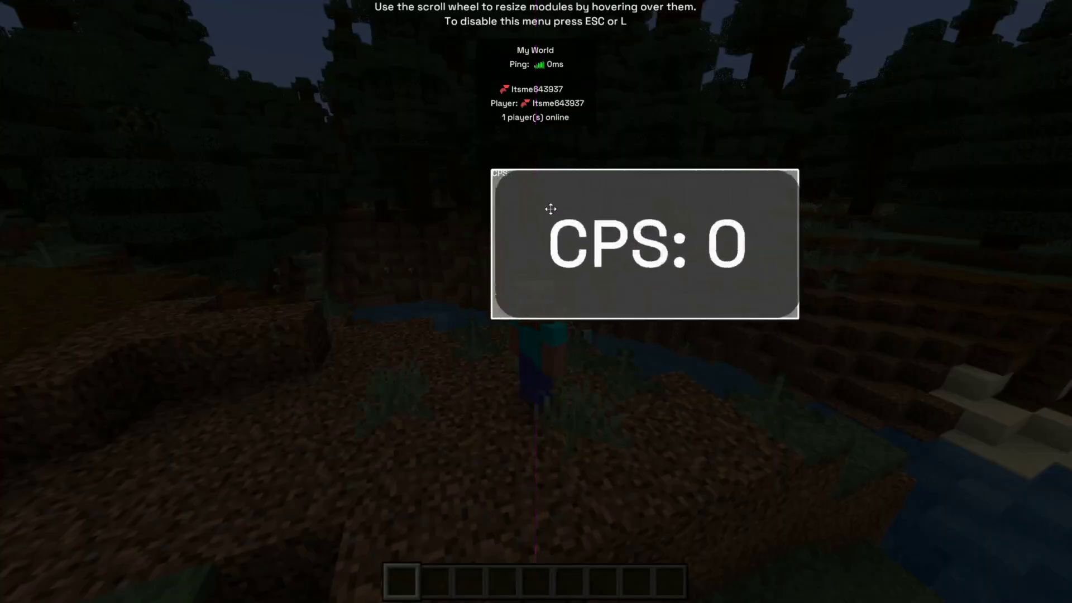
pyautogui.scroll(10, 551, 209)
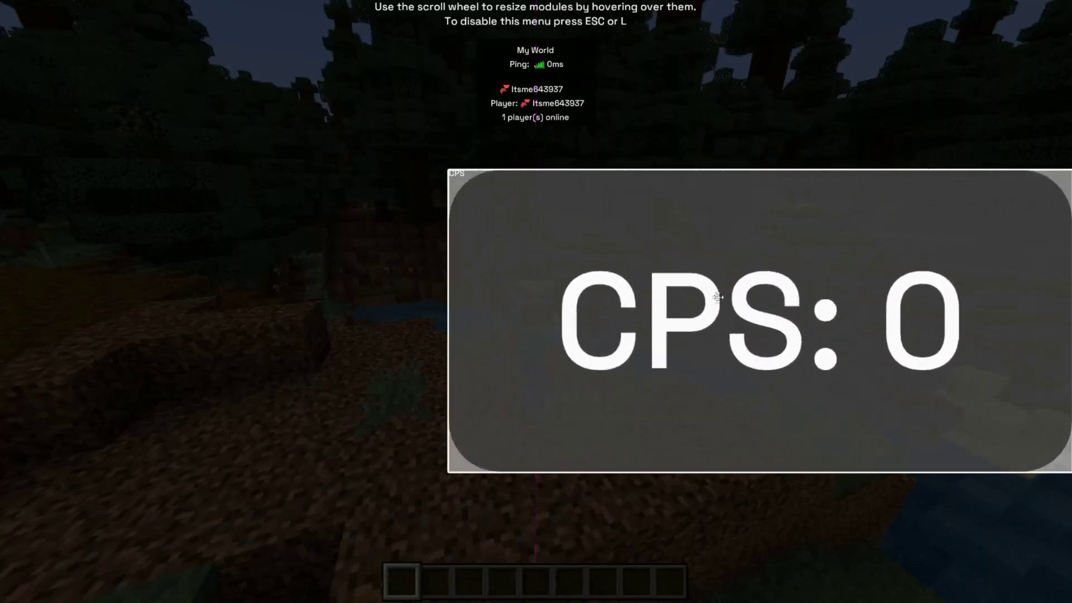
pyautogui.scroll(-20, 713, 273)
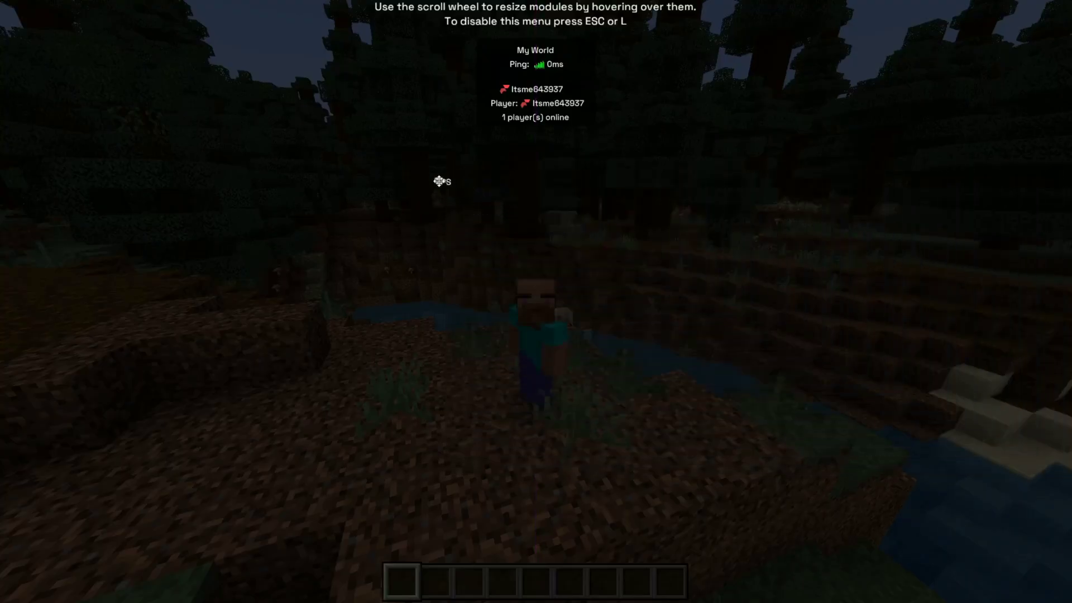
pyautogui.moveTo(160, 413); pyautogui.dragTo(4, 601)
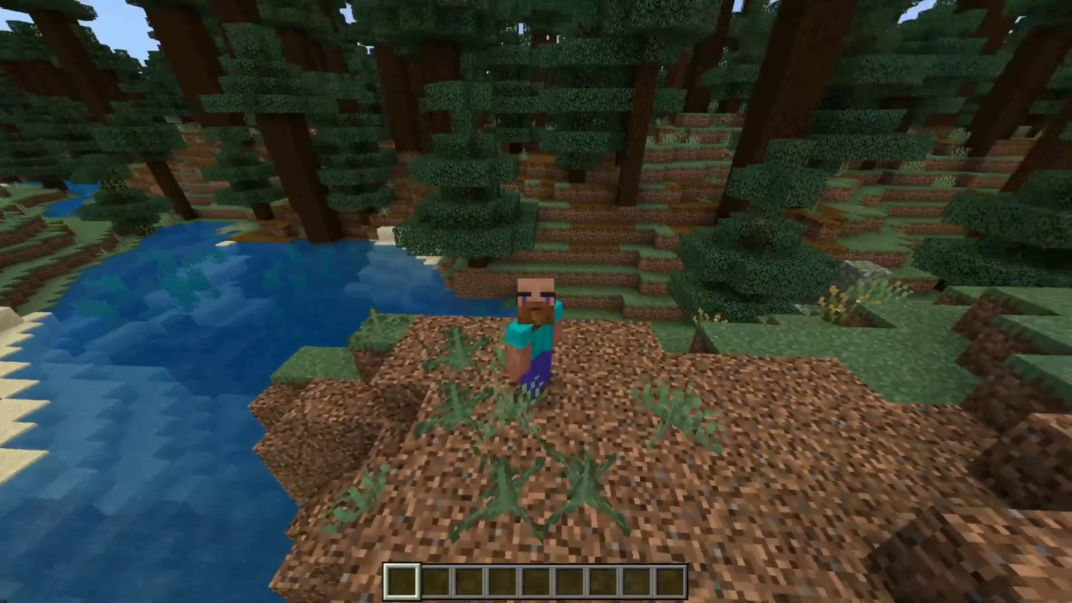
# Step: Return to first-person view with F5 and reopen the module menu, scrolling through the modules
pyautogui.press('F5')
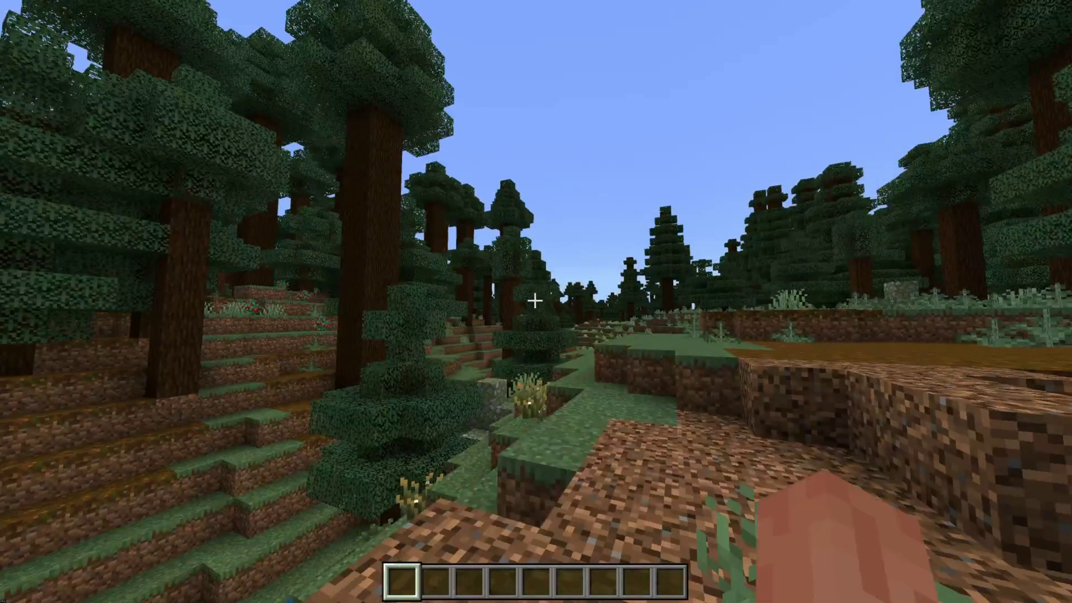
pyautogui.press('k')
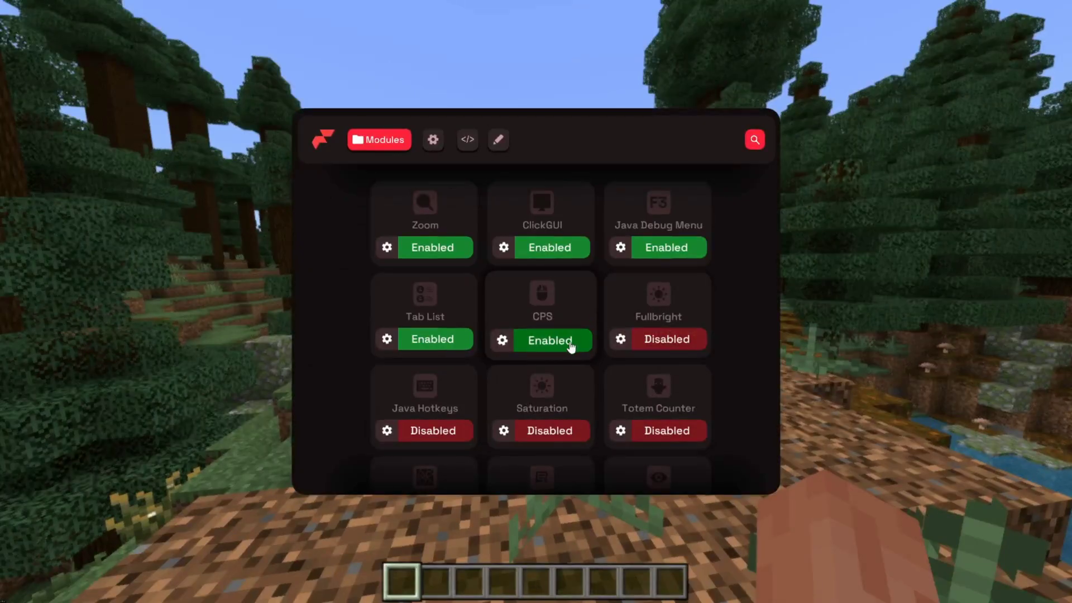
pyautogui.scroll(-2, 692, 296)
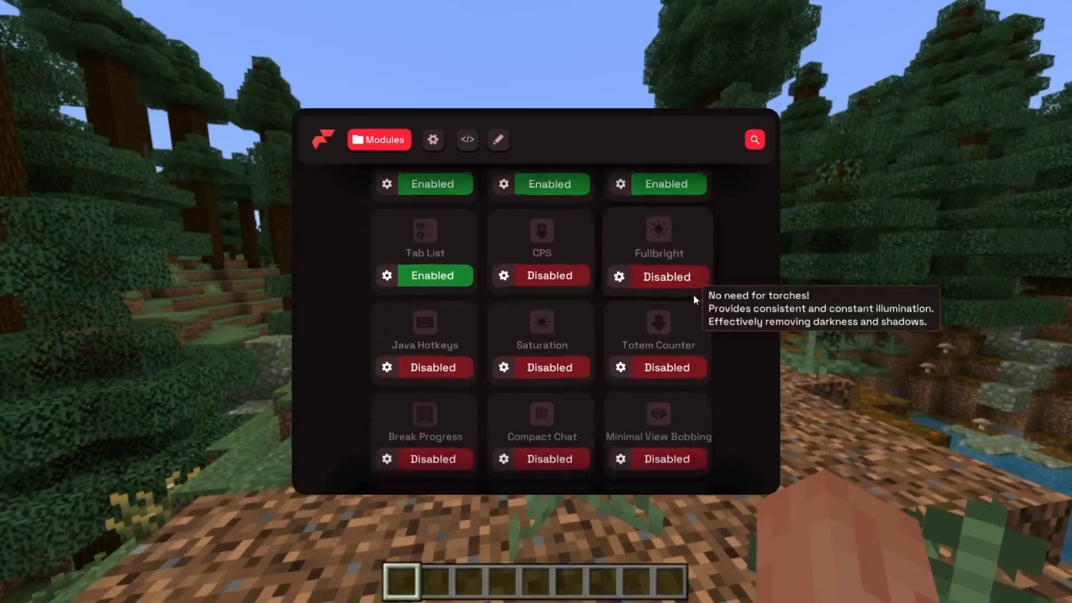
pyautogui.scroll(2, 694, 297)
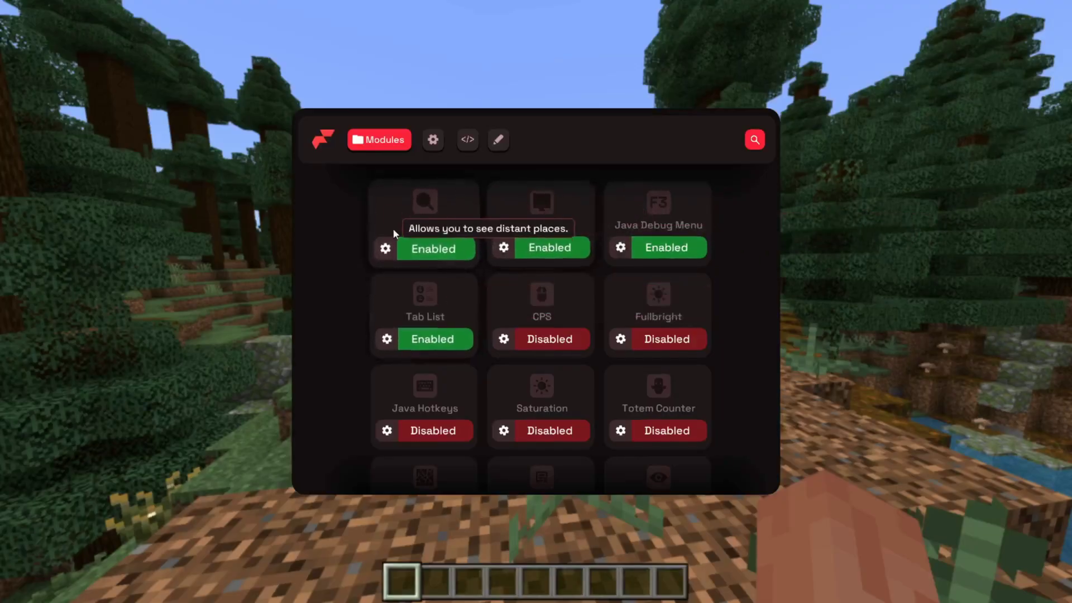
# Step: Check the Zoom module's settings, go back to the module list, and close the menu
pyautogui.click(385, 248)
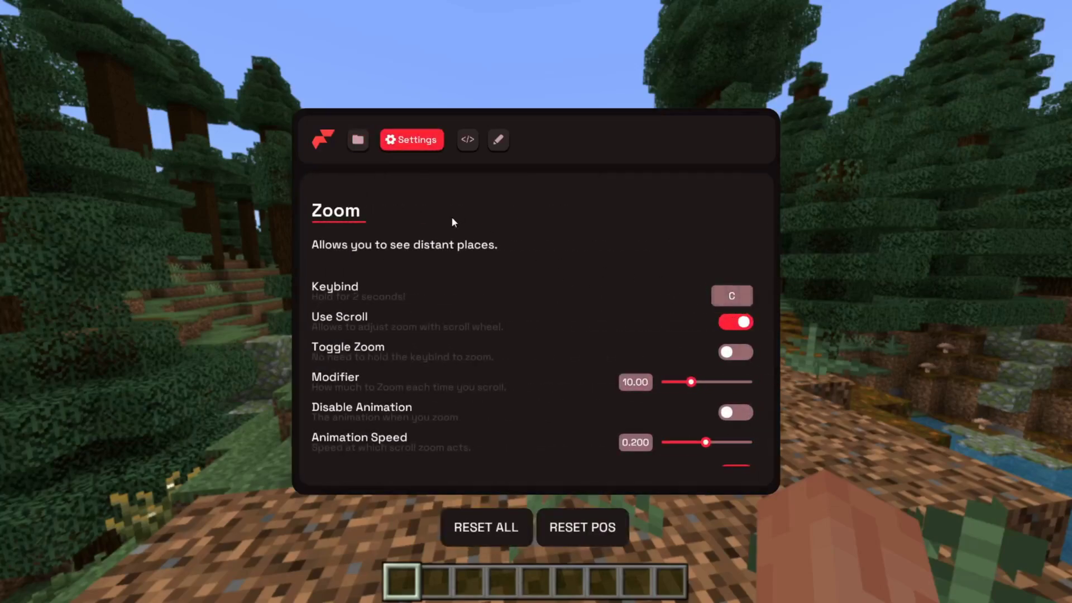
pyautogui.click(360, 146)
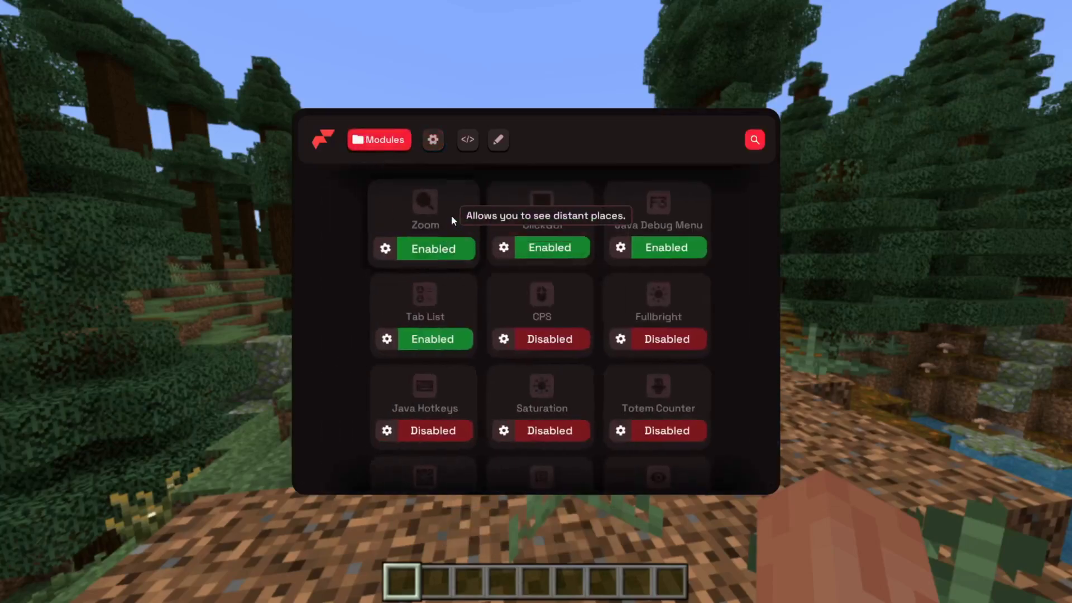
pyautogui.press('Escape')
# Step: Walk along the river bank through the taiga, then reopen the Flarial module menu
pyautogui.press('w')
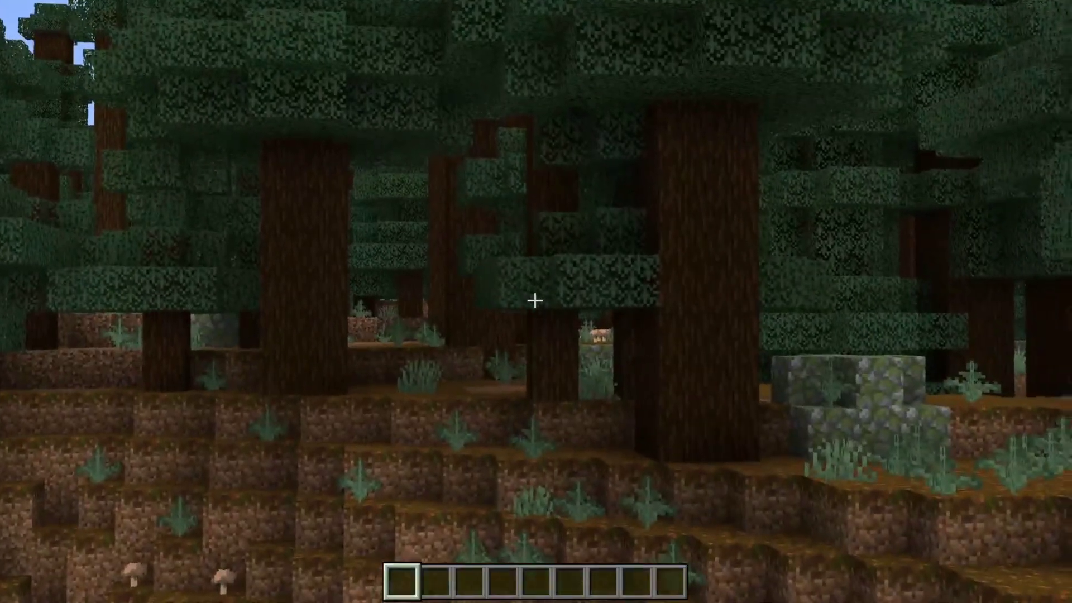
pyautogui.press('w')
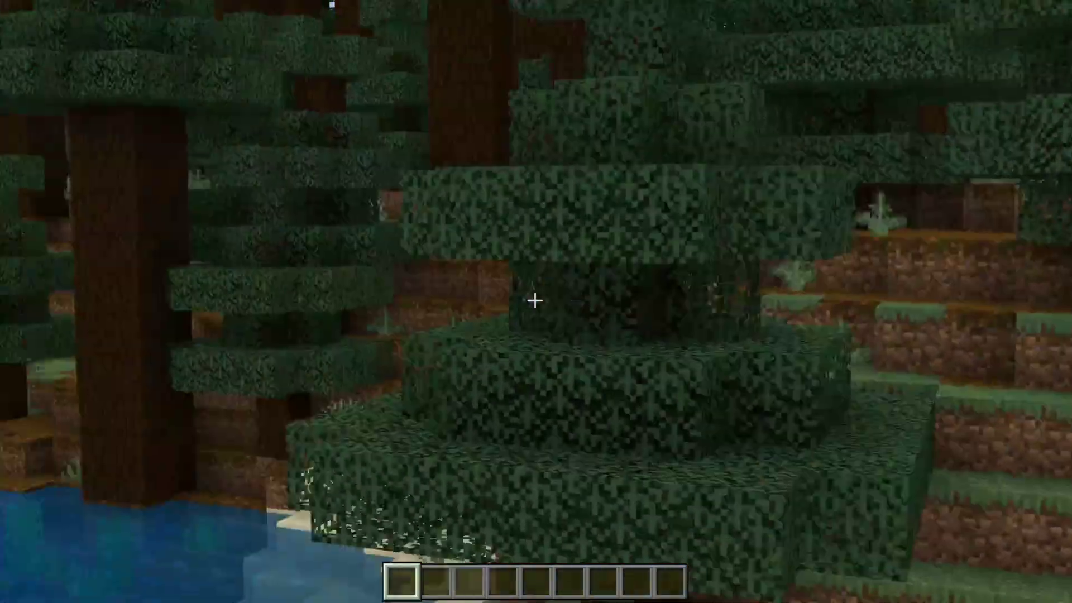
pyautogui.press('w')
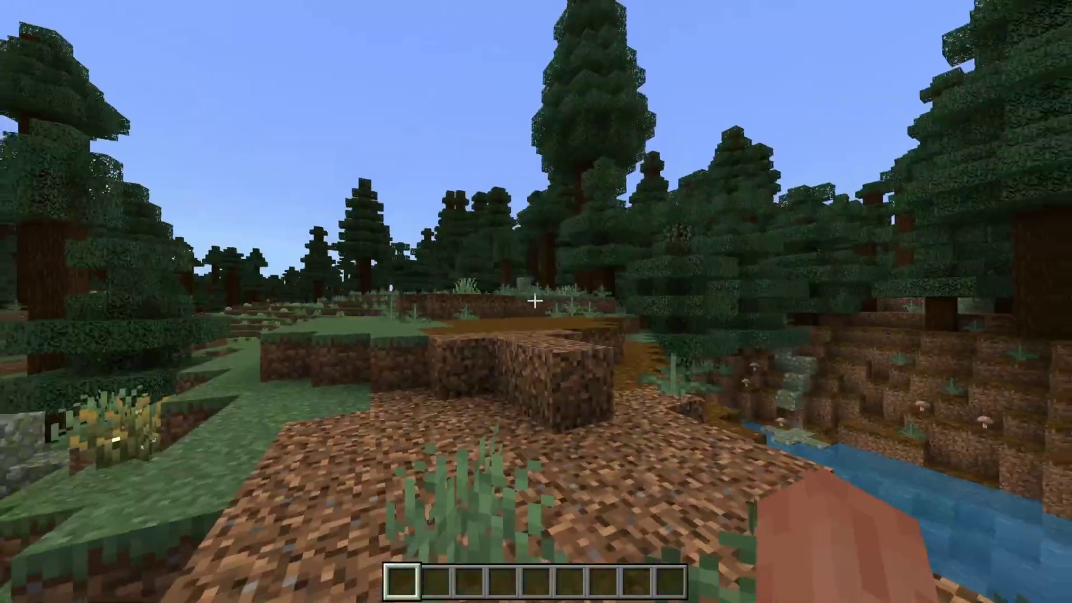
pyautogui.press('w')
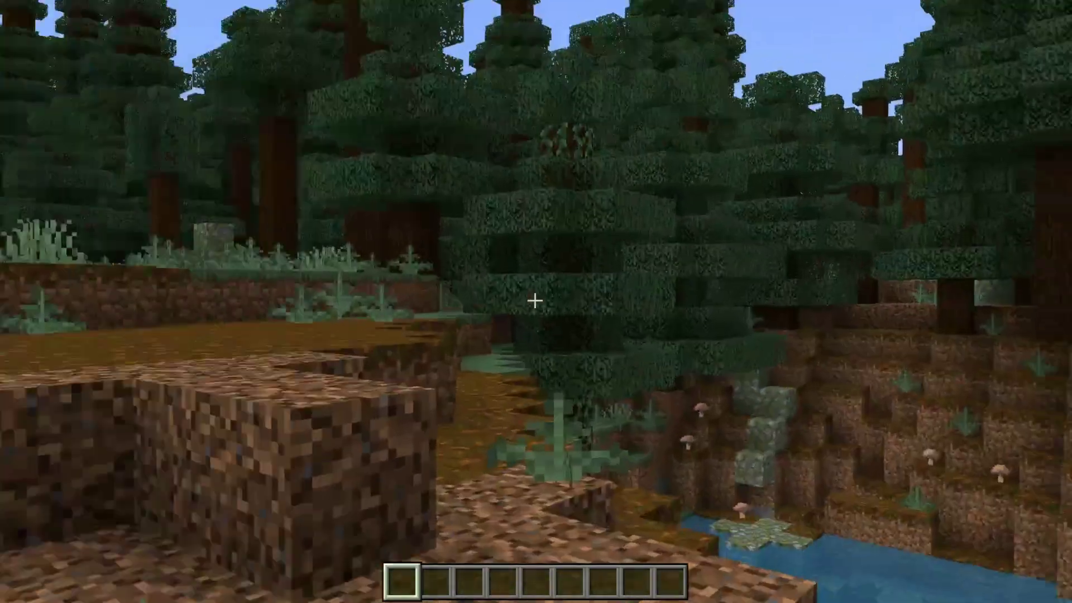
pyautogui.press('w')
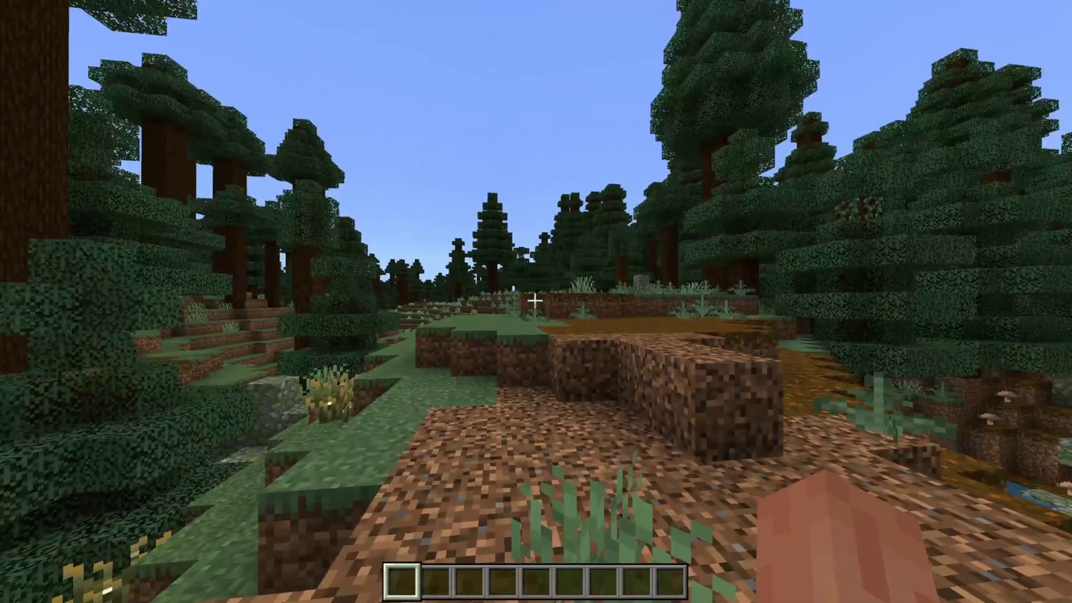
pyautogui.press('k')
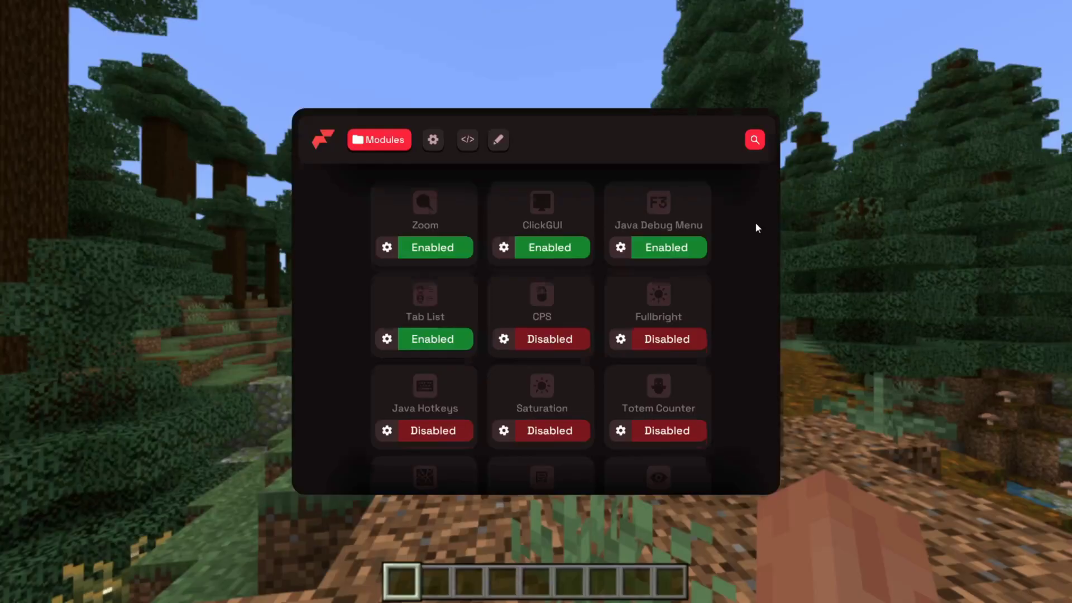
# Step: Resume the game with the F3 Java-style debug overlay shown and walk about seven blocks west
pyautogui.press('Escape')
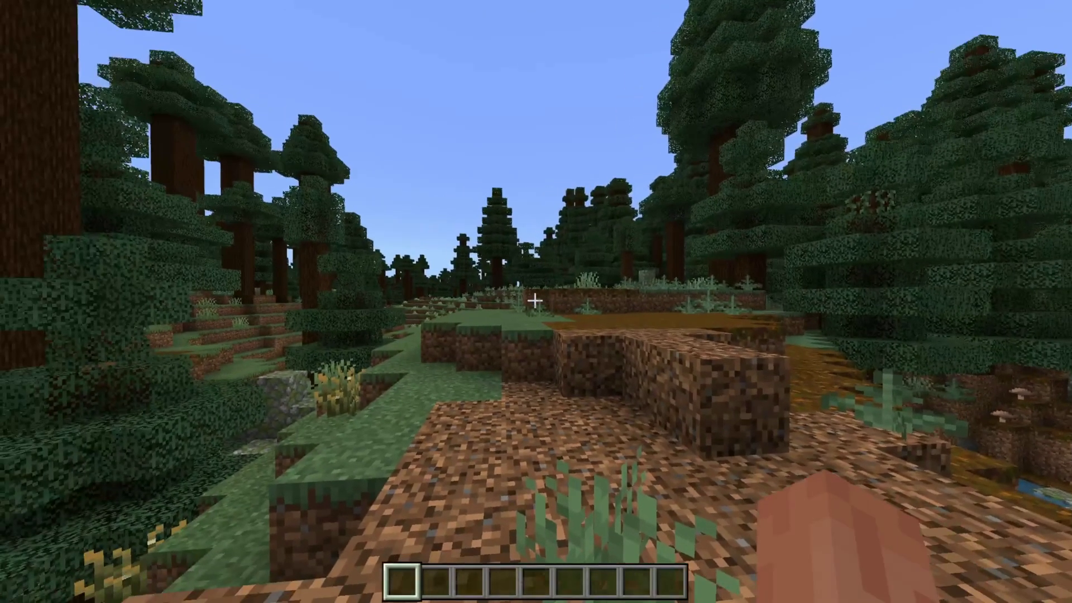
pyautogui.press('F3')
pyautogui.press('w')
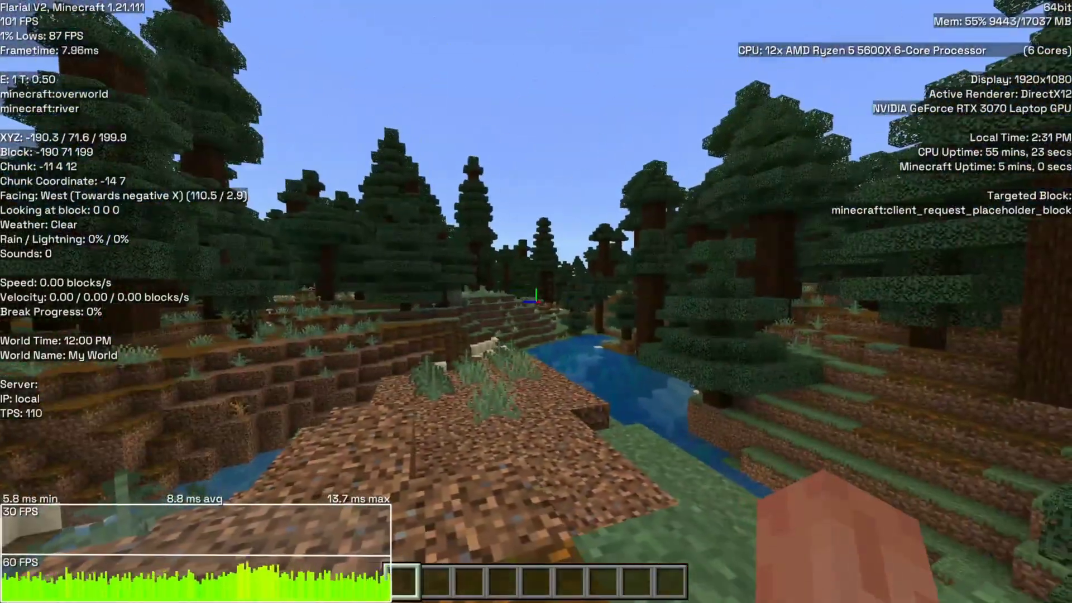
pyautogui.press('w')
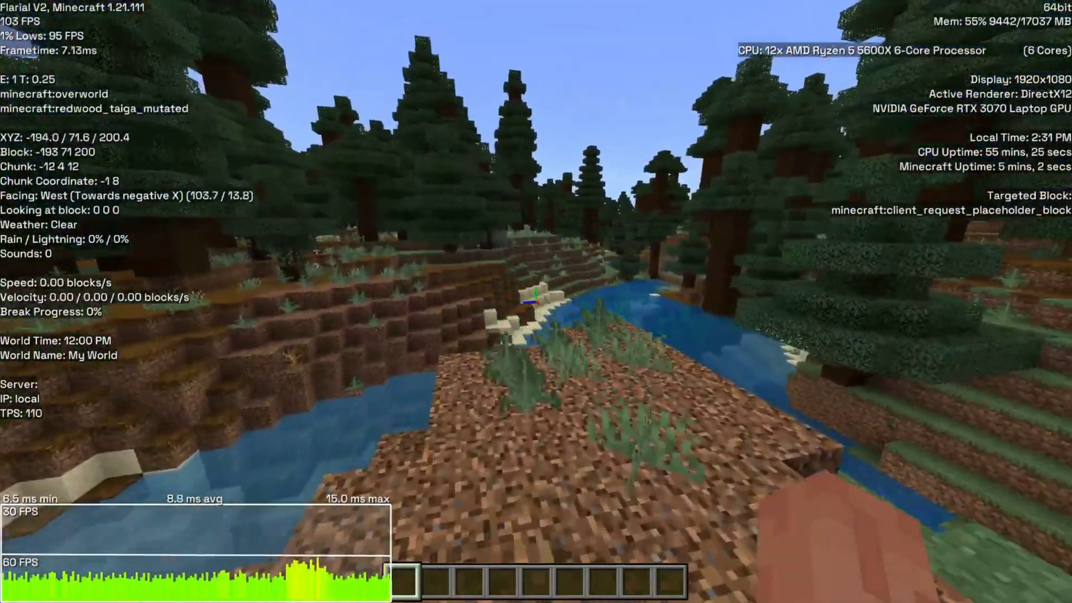
pyautogui.press('w')
pyautogui.press('w')
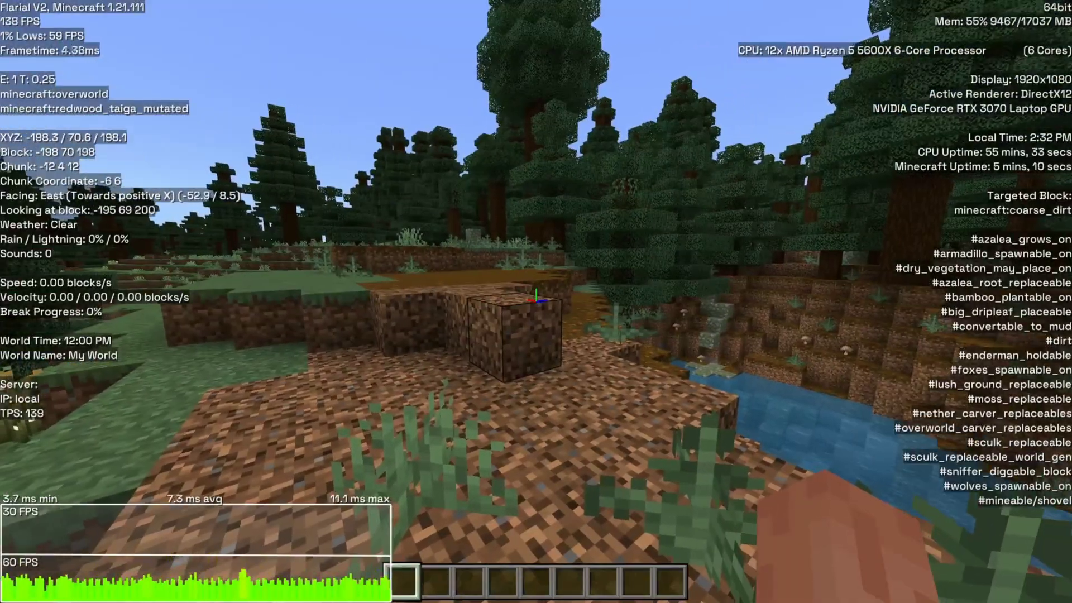
pyautogui.press('d')
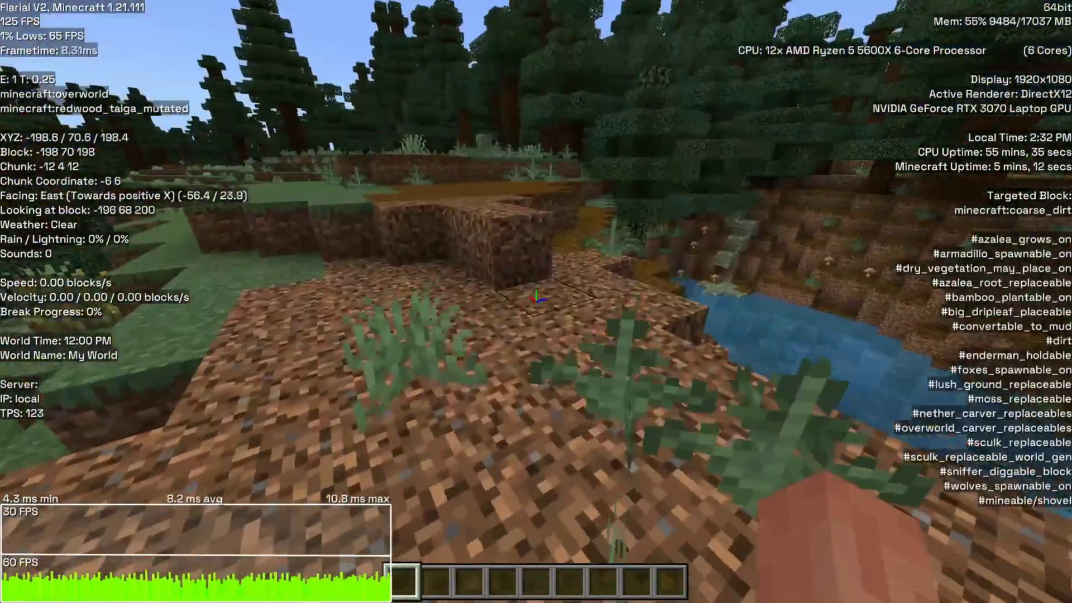
pyautogui.press('w')
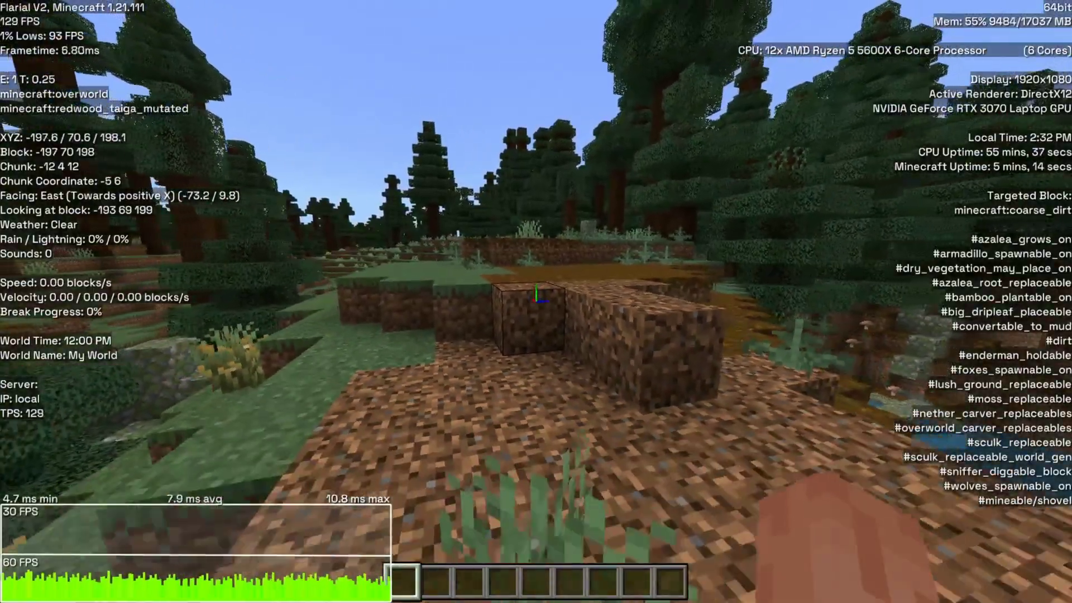
# Step: Open the Java Debug Menu settings from the K mod menu and adjust the overlay's UI Scale
pyautogui.press('s')
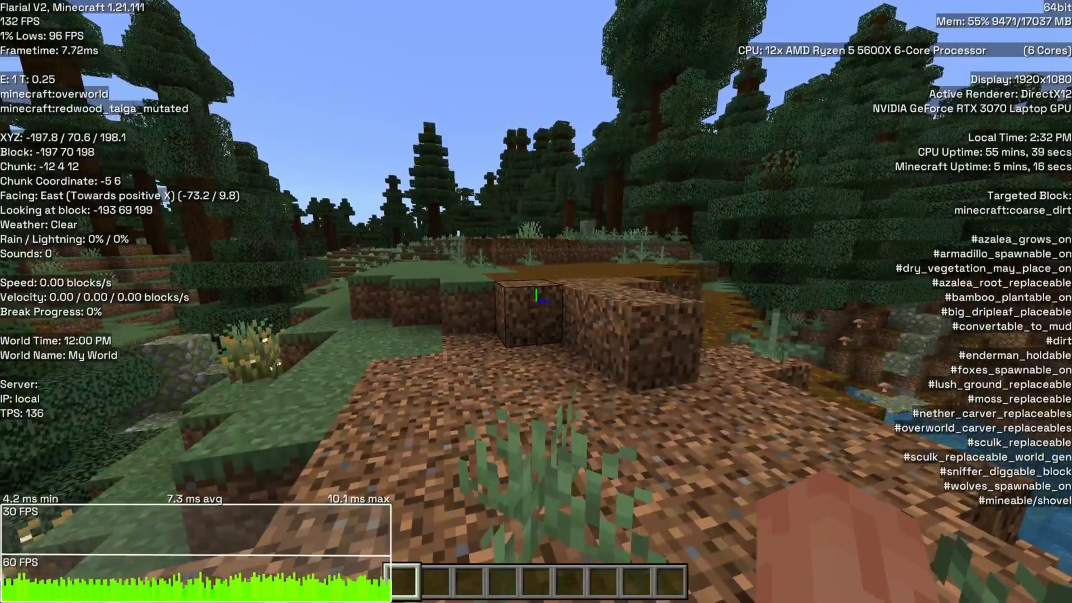
pyautogui.press('k')
pyautogui.click(620, 246)
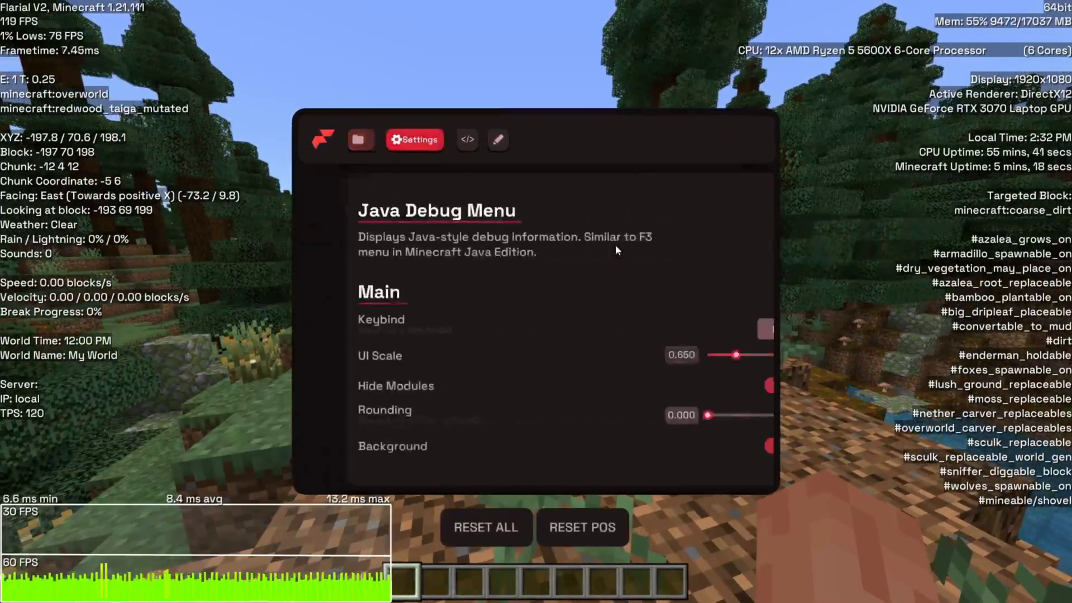
pyautogui.scroll(-5, 618, 226)
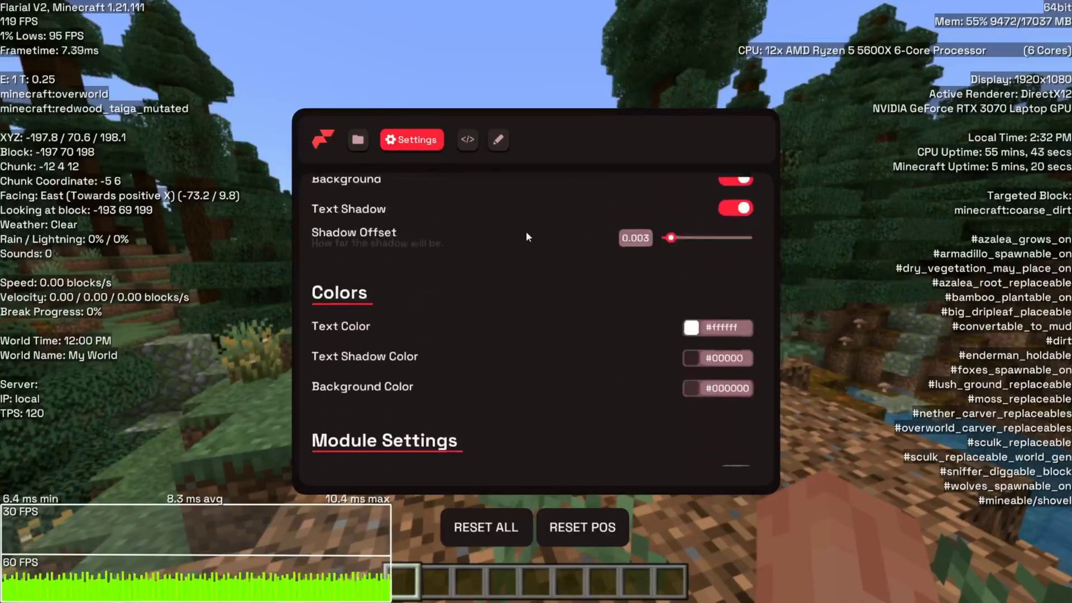
pyautogui.scroll(-10, 526, 234)
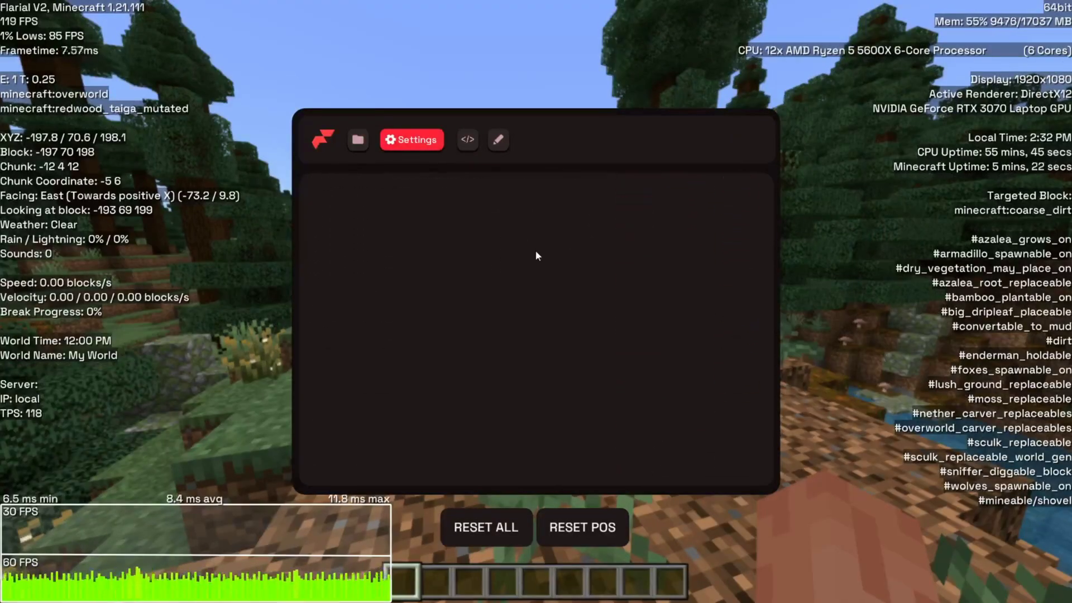
pyautogui.scroll(15, 554, 266)
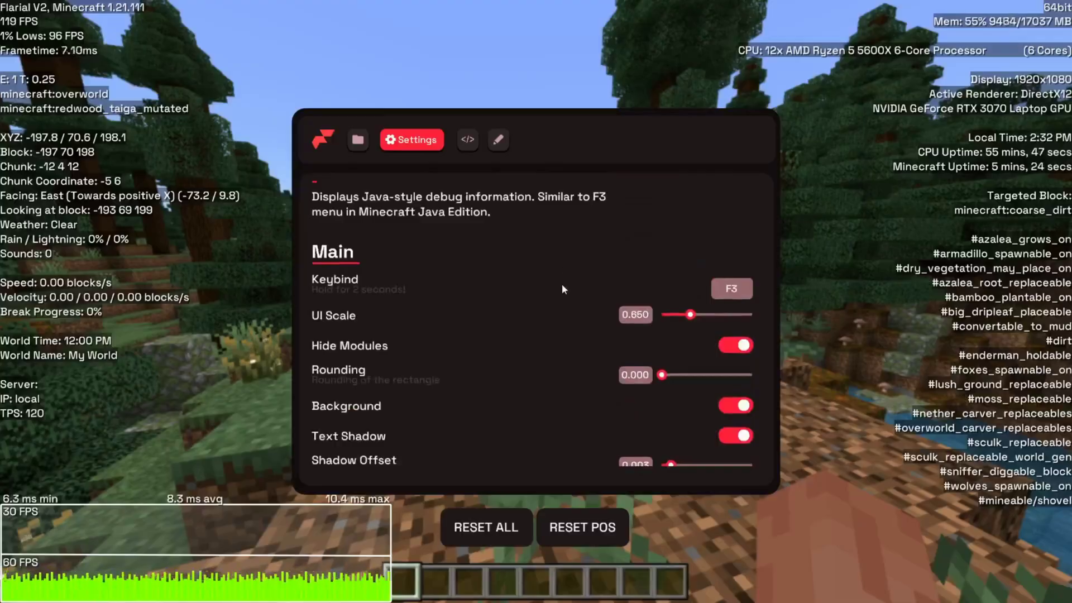
pyautogui.moveTo(691, 314)
pyautogui.mouseDown()
pyautogui.moveTo(712, 314)
pyautogui.moveTo(690, 315)
pyautogui.mouseUp()
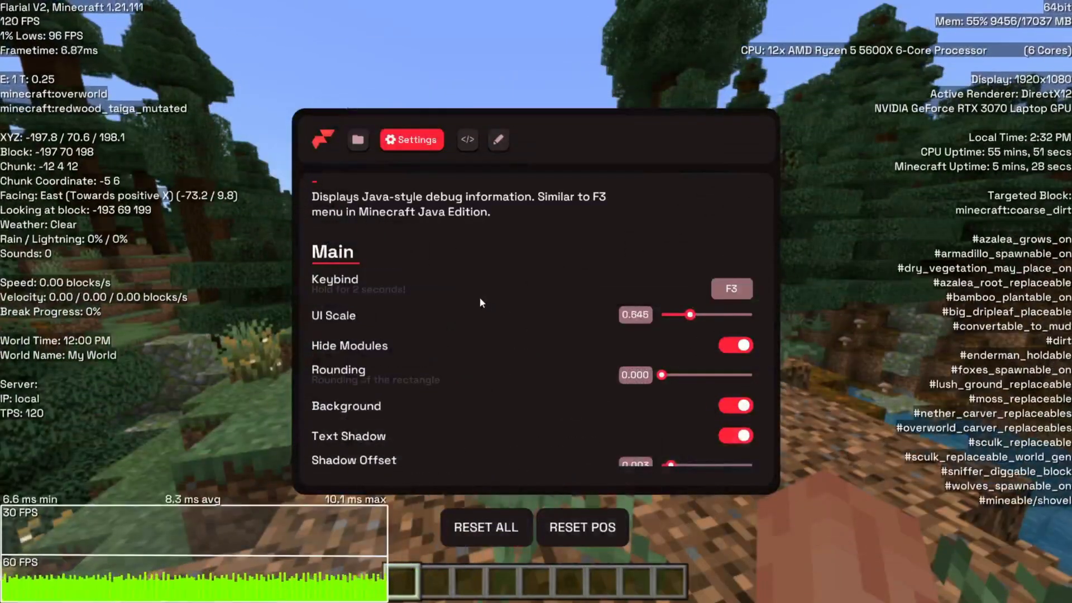
# Step: Set the overlay text colour to red, then shift it through black to white, and resume play
pyautogui.scroll(-7, 479, 296)
pyautogui.click(691, 254)
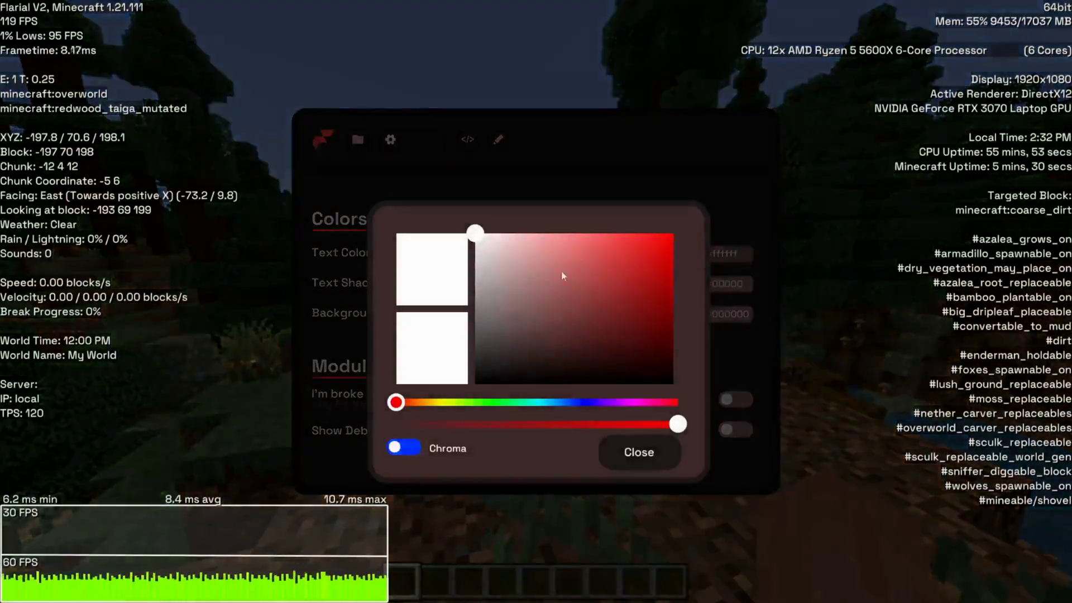
pyautogui.moveTo(561, 270); pyautogui.dragTo(686, 487)
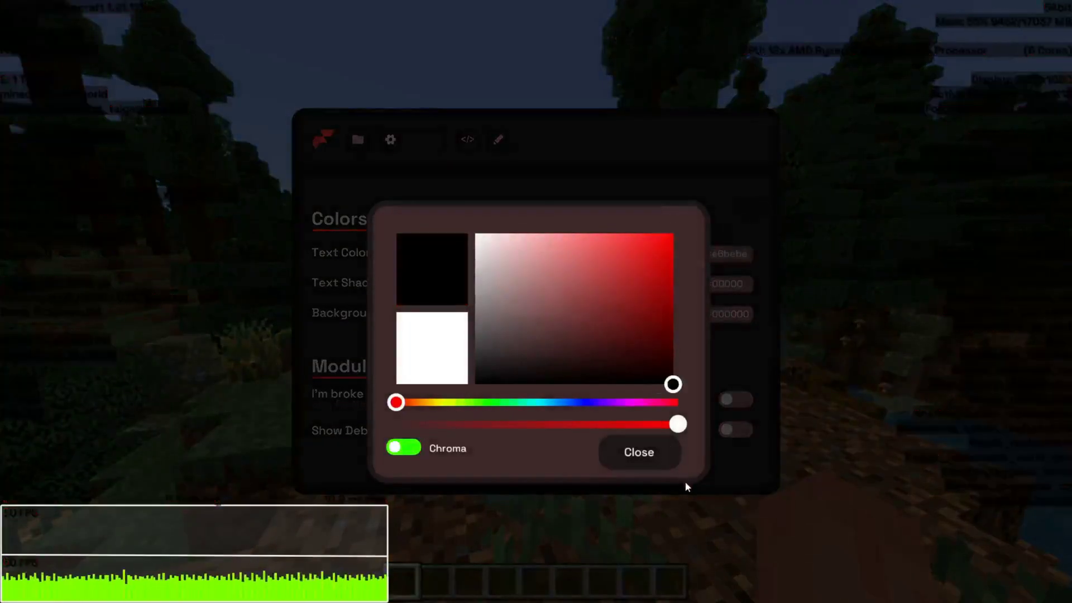
pyautogui.moveTo(766, 478); pyautogui.dragTo(378, 73)
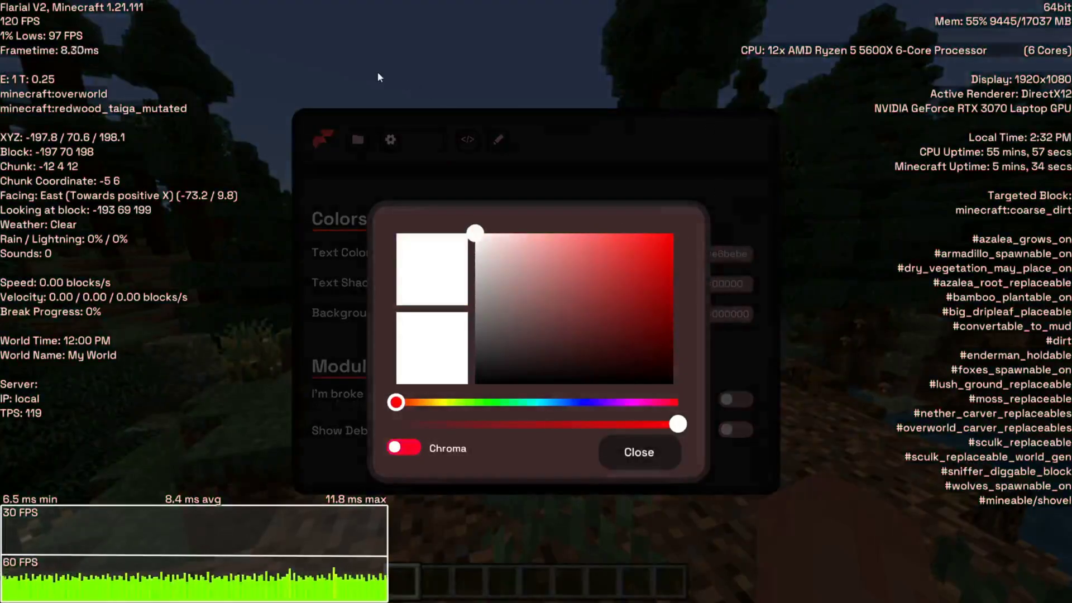
pyautogui.press('Escape')
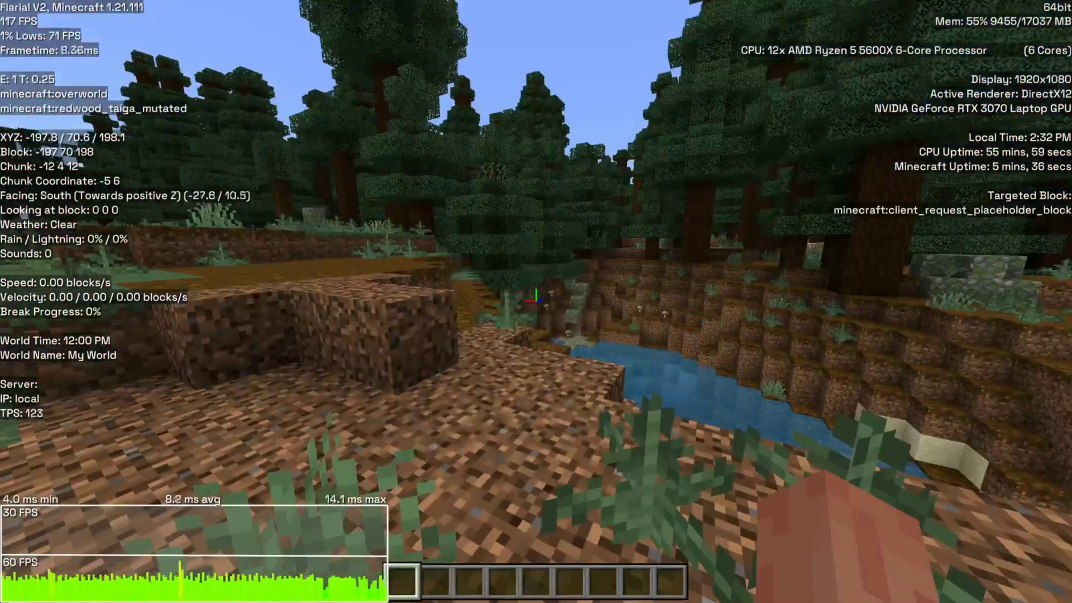
# Step: View the player from the front in third person, hide the debug overlay, then return to first person
pyautogui.press('F5')
pyautogui.press('F5')
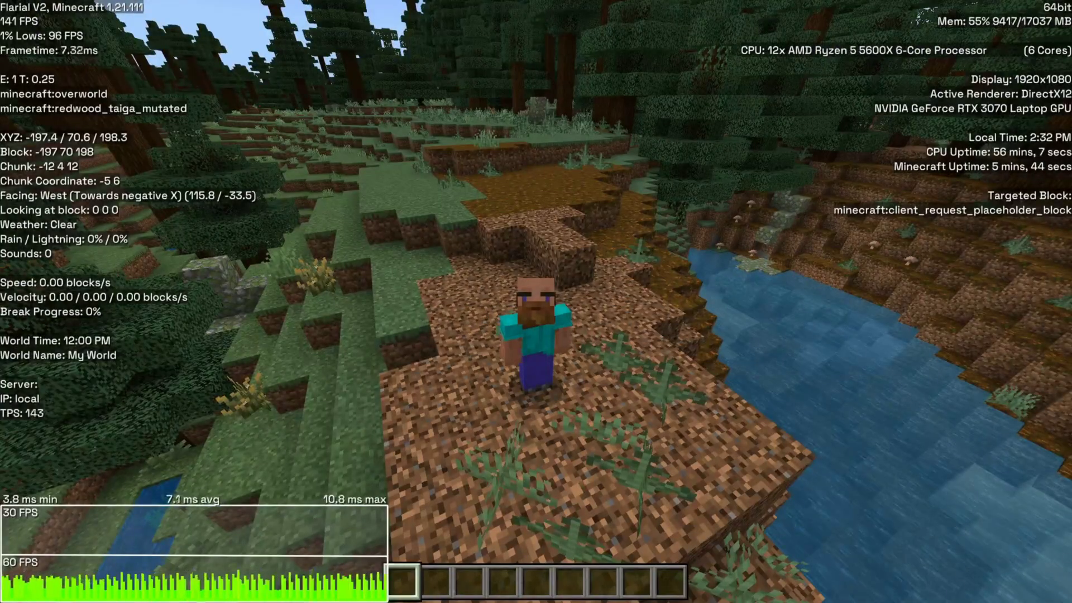
pyautogui.press('F3')
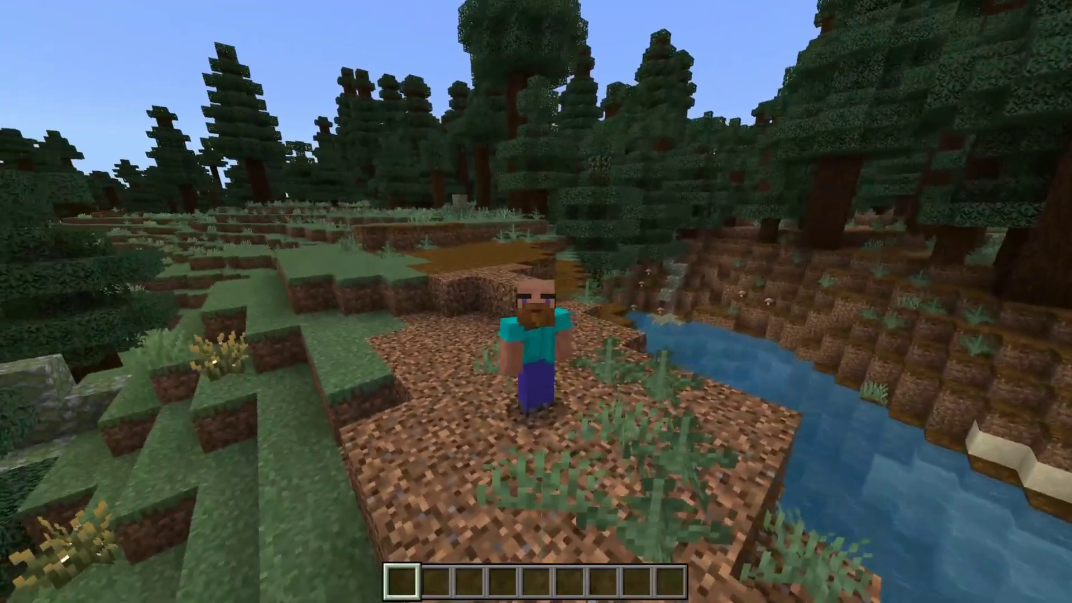
pyautogui.press('F5')
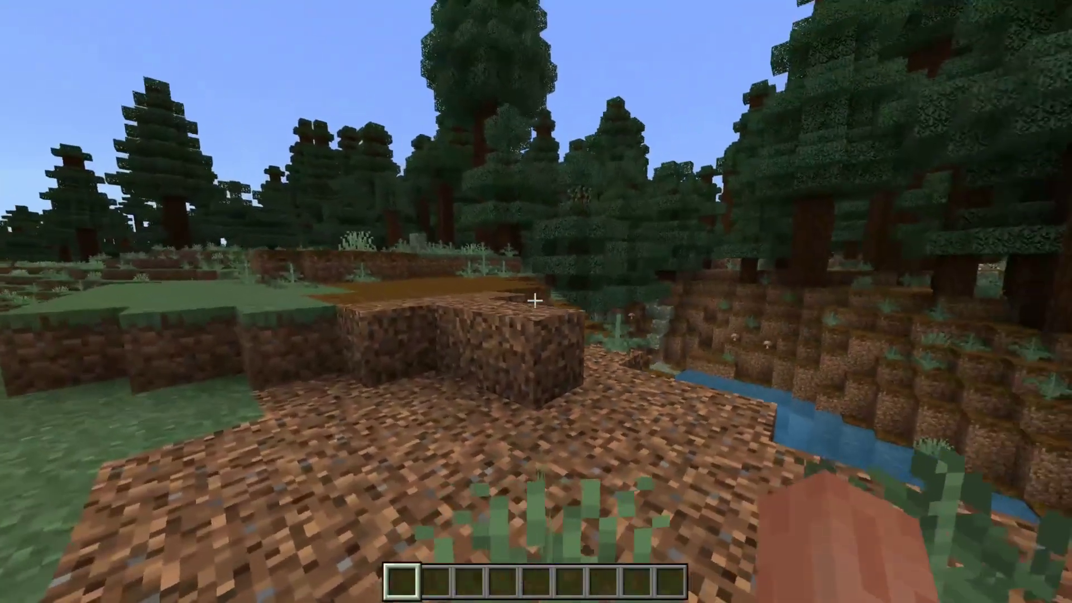